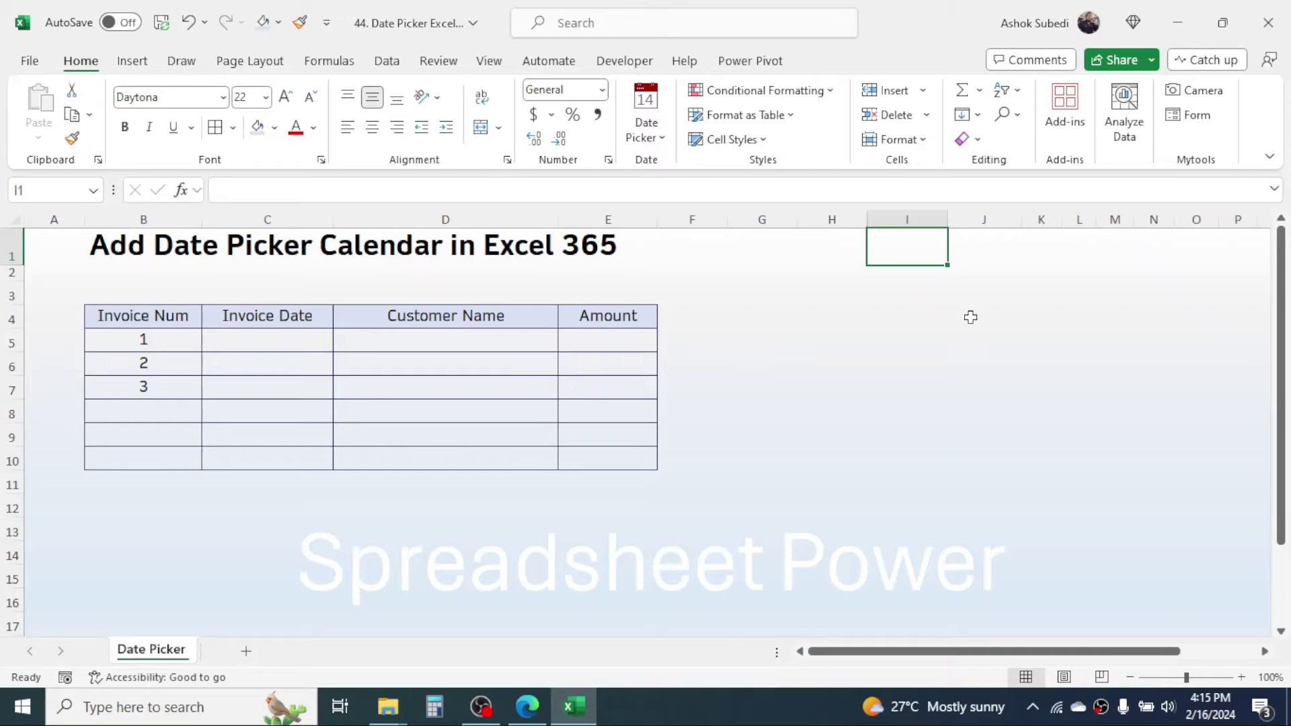
# Use the date picker calendar to enter 2/13/2024 in C5 and 2/19/2024 in C6.
pyautogui.click(268, 337)
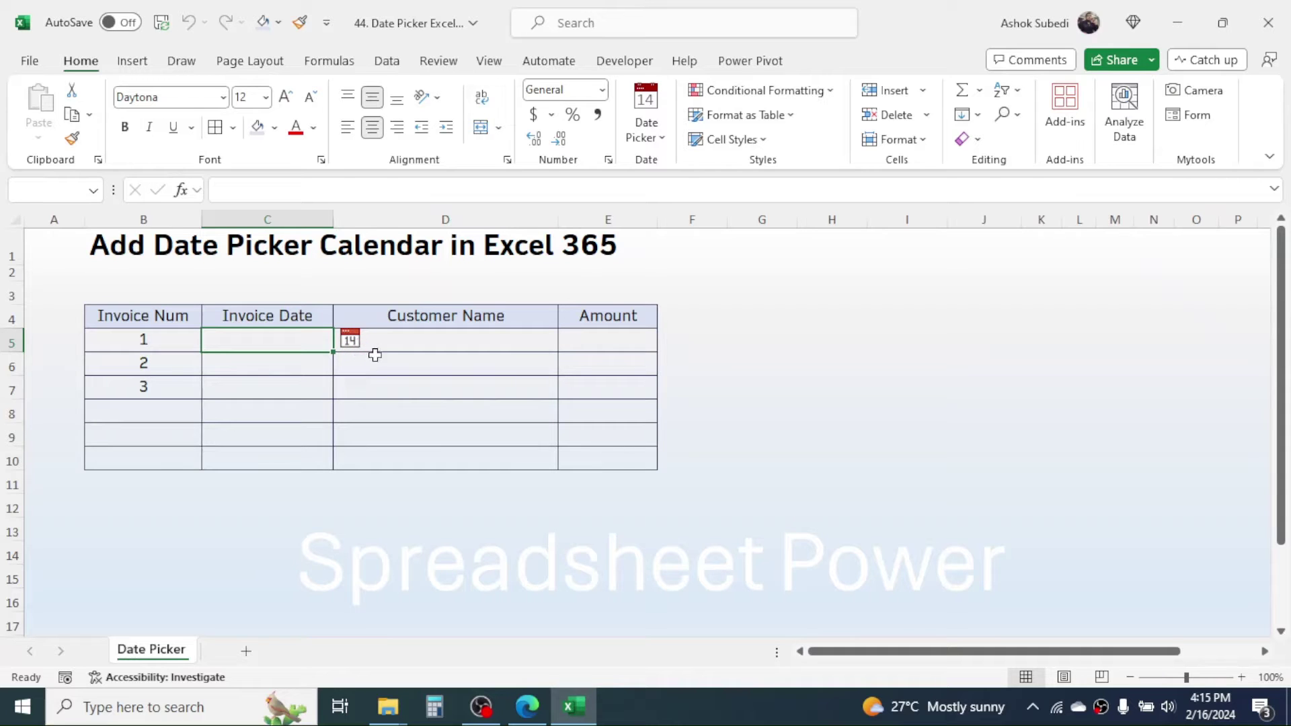
pyautogui.click(353, 342)
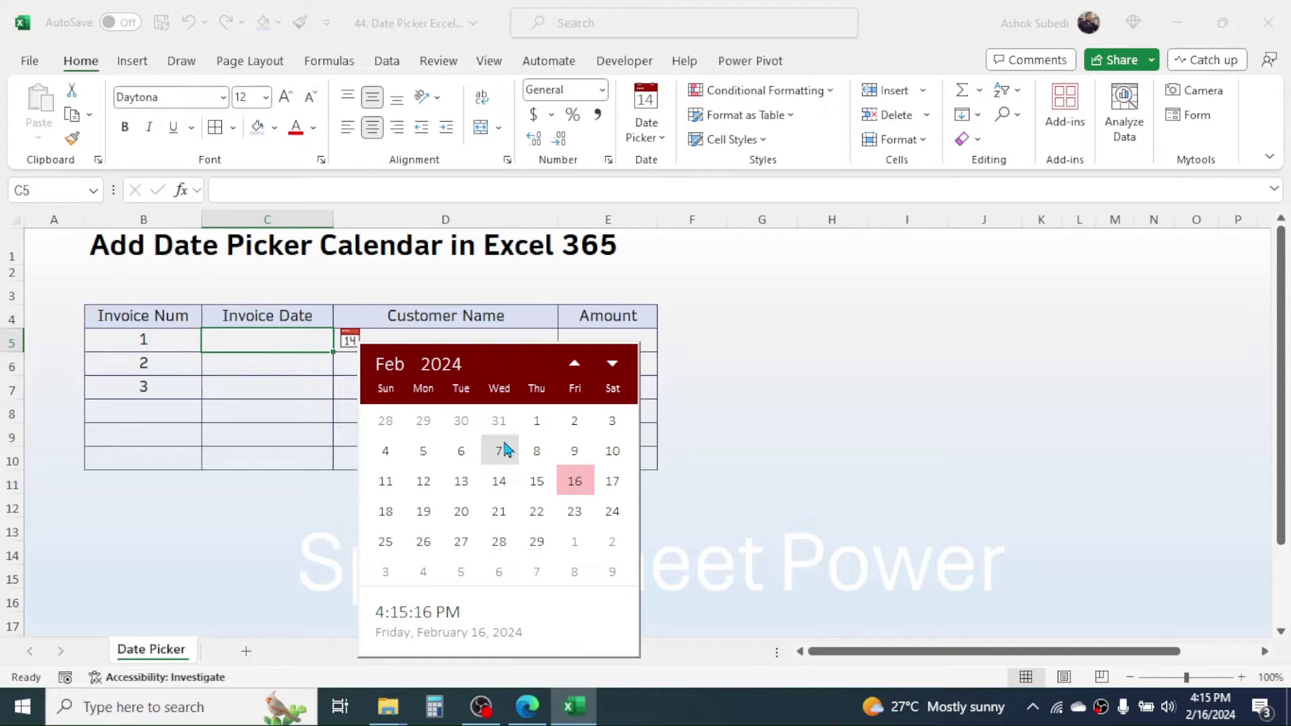
pyautogui.click(462, 483)
pyautogui.click(292, 368)
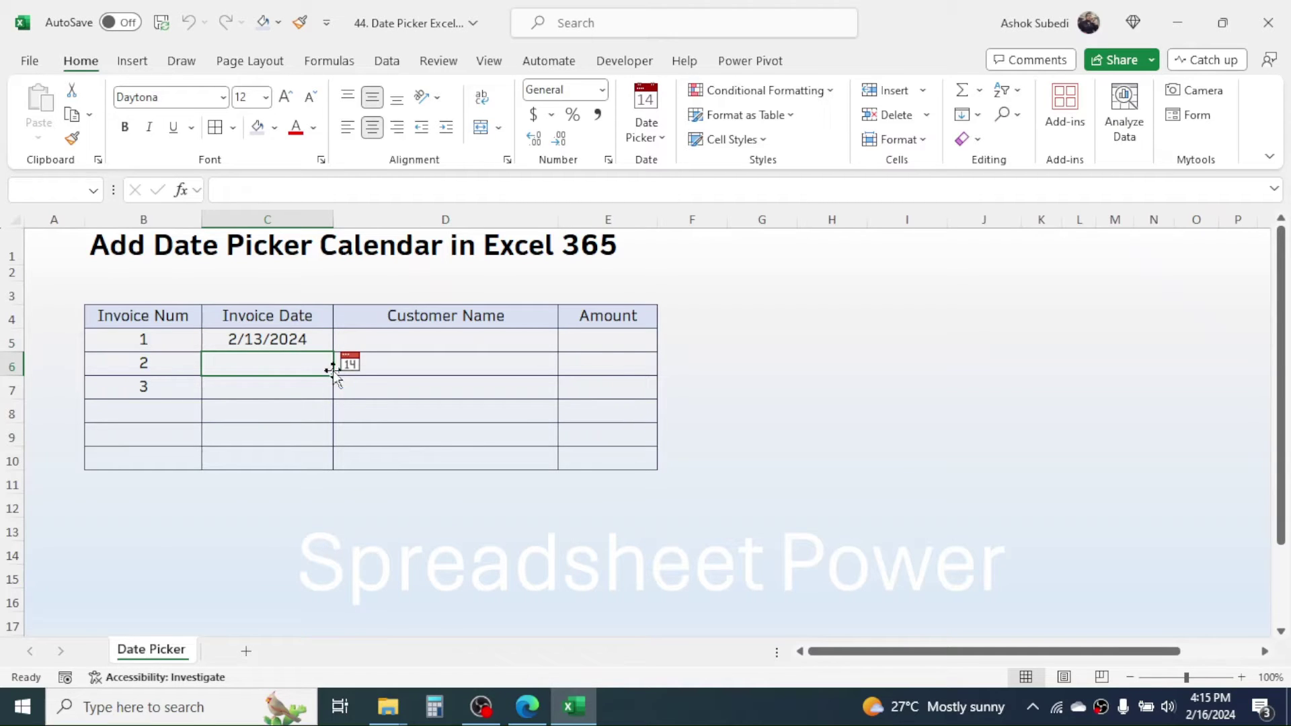
pyautogui.click(349, 363)
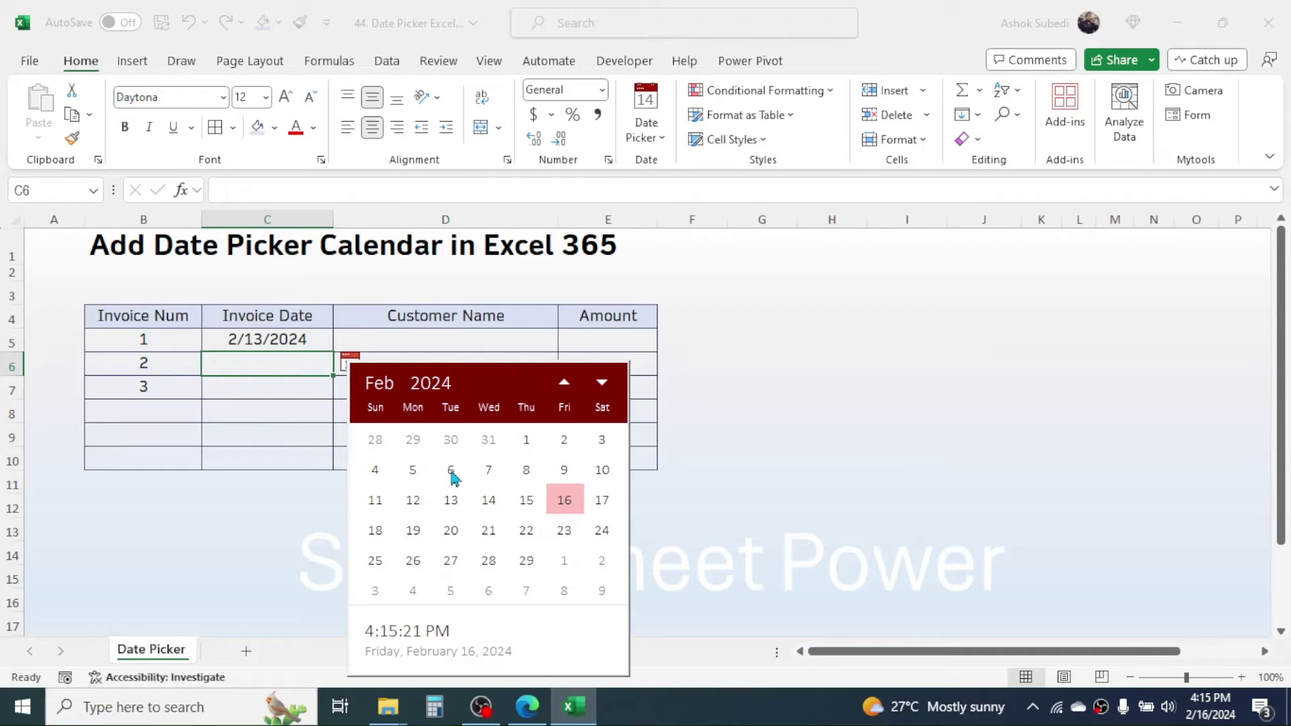
pyautogui.click(413, 530)
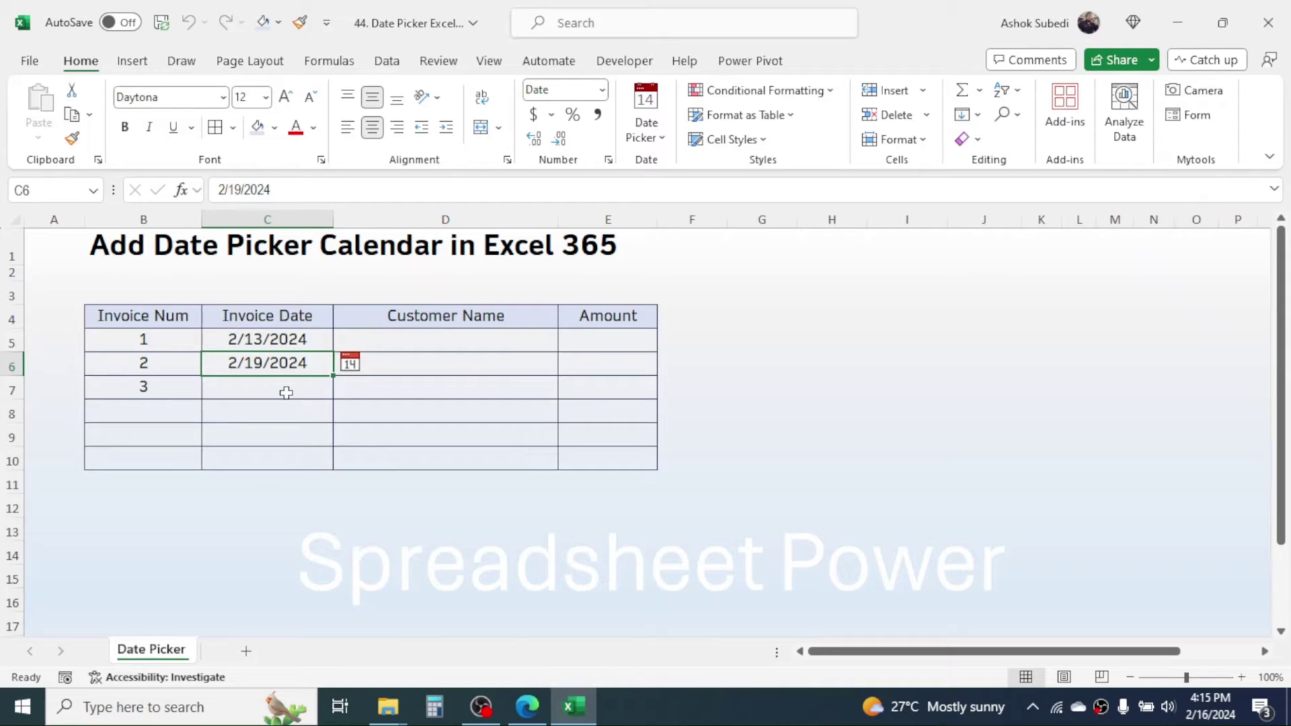
# In Edge, close the ad and scroll the samradapps Date Picker page to Download, then minimize.
pyautogui.click(526, 717)
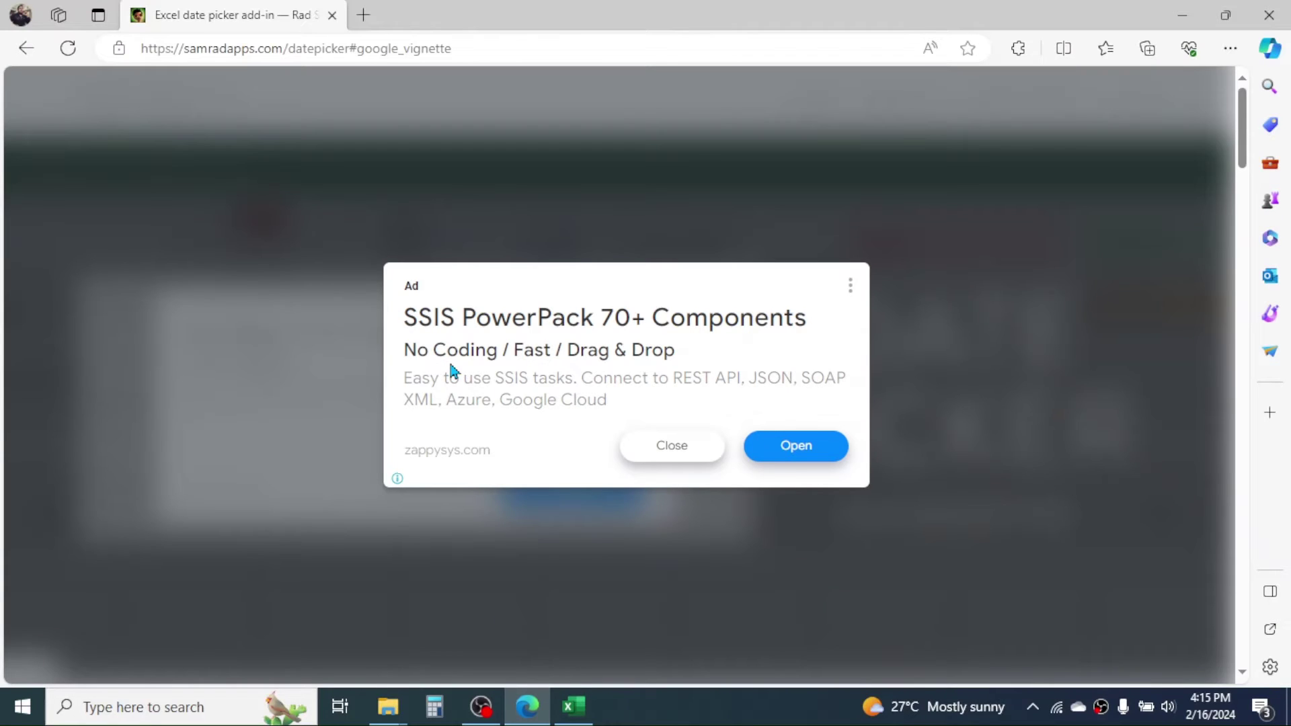
pyautogui.click(690, 447)
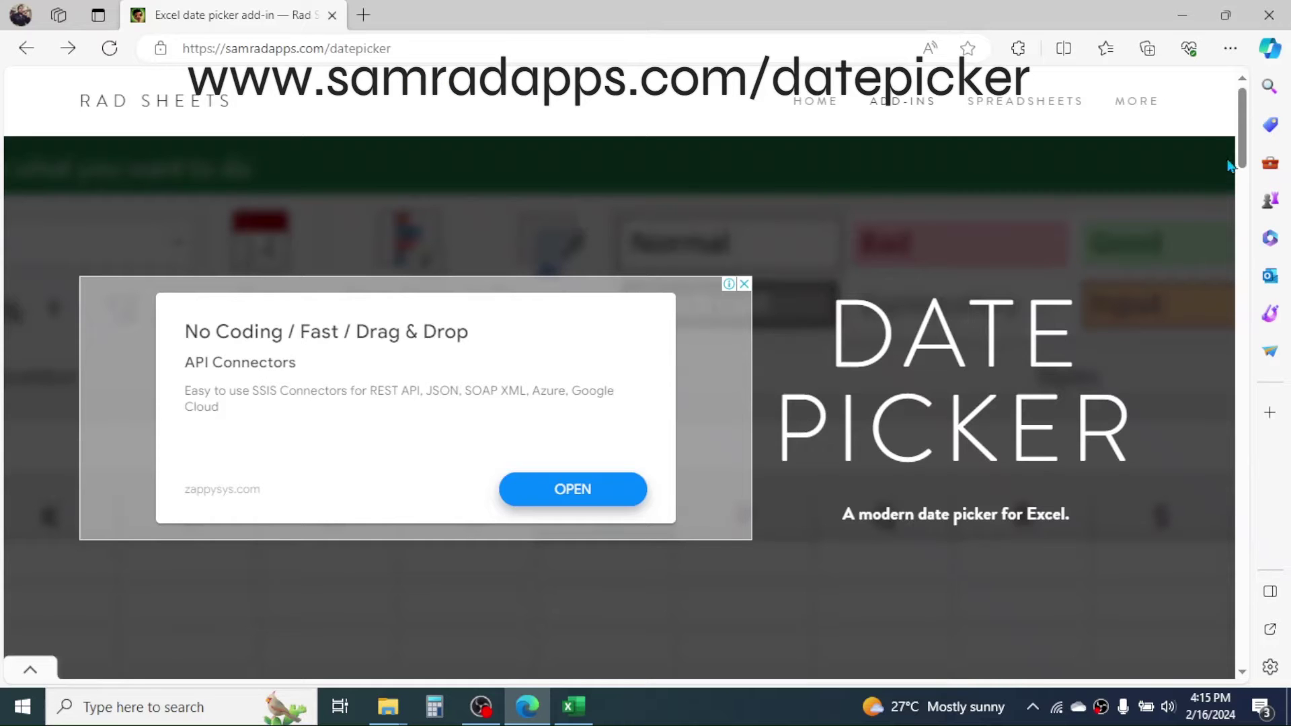
pyautogui.moveTo(1243, 127)
pyautogui.mouseDown()
pyautogui.moveTo(1233, 397)
pyautogui.moveTo(1216, 470)
pyautogui.mouseUp()
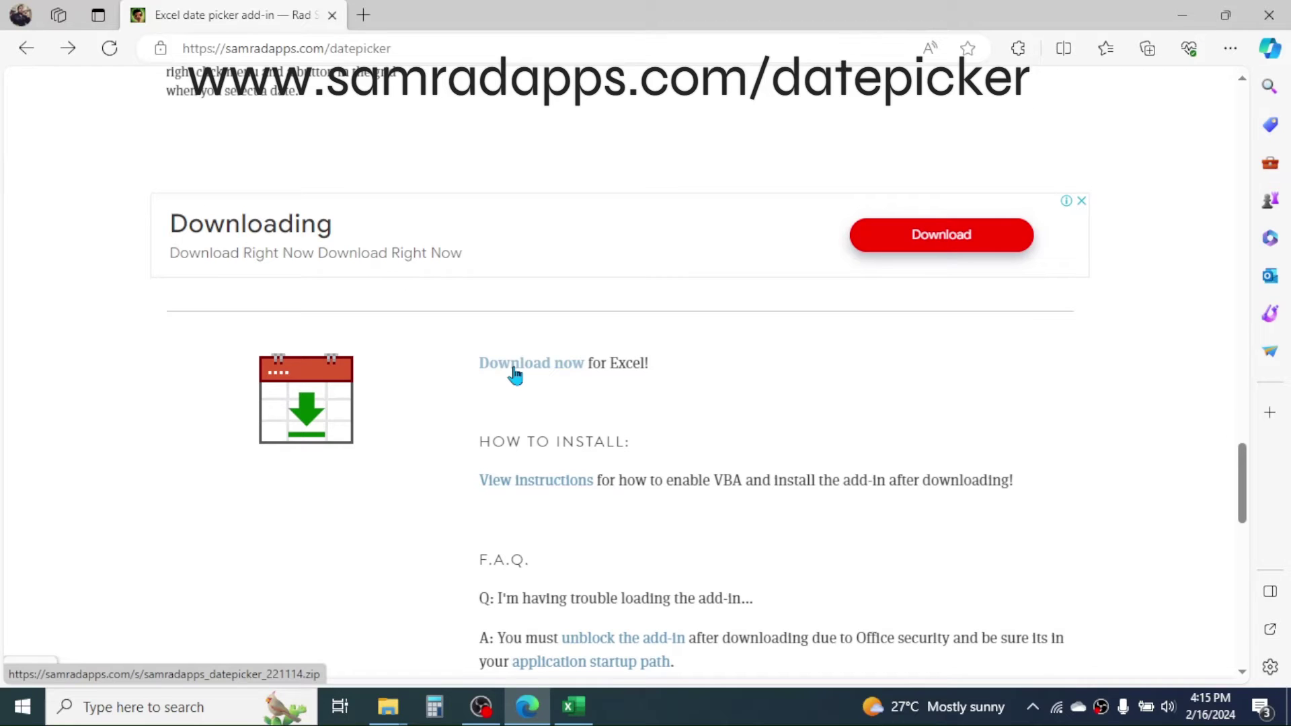
pyautogui.click(1183, 15)
# Minimize Excel and Explorer, start and cancel Extract All on the zip, then select the extracted folder.
pyautogui.click(1188, 18)
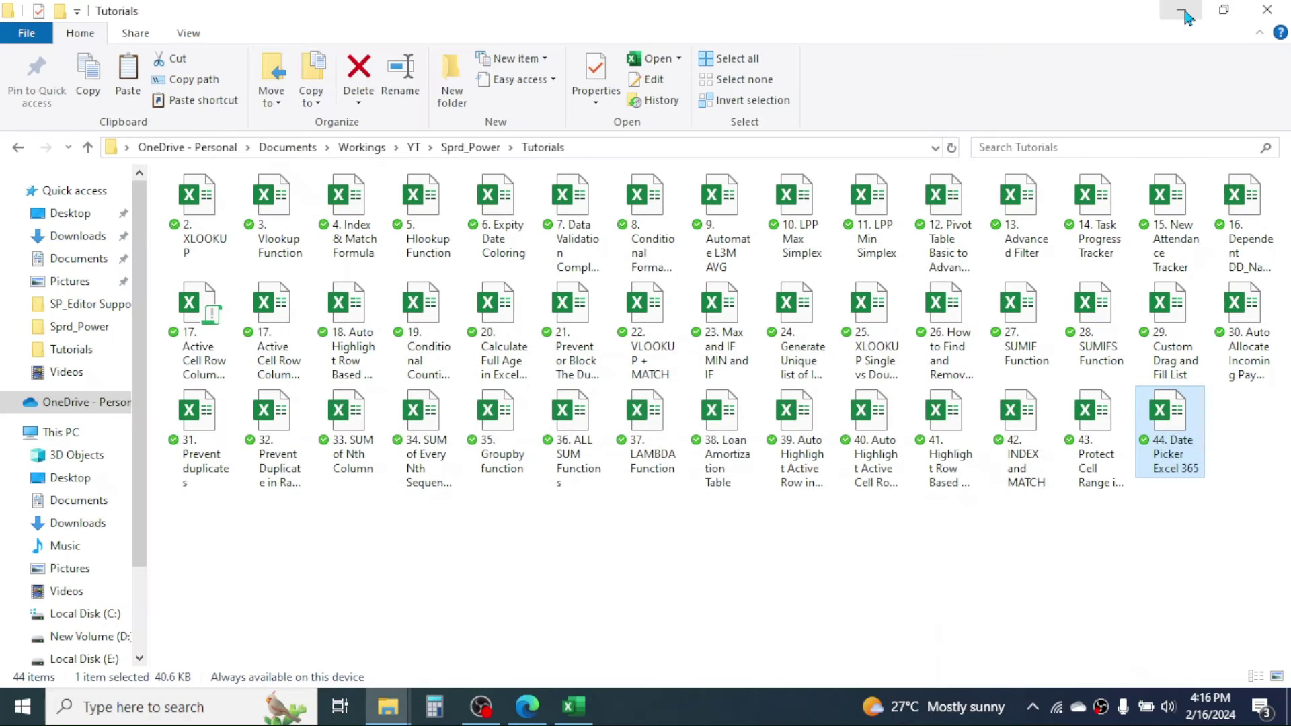
pyautogui.click(1188, 18)
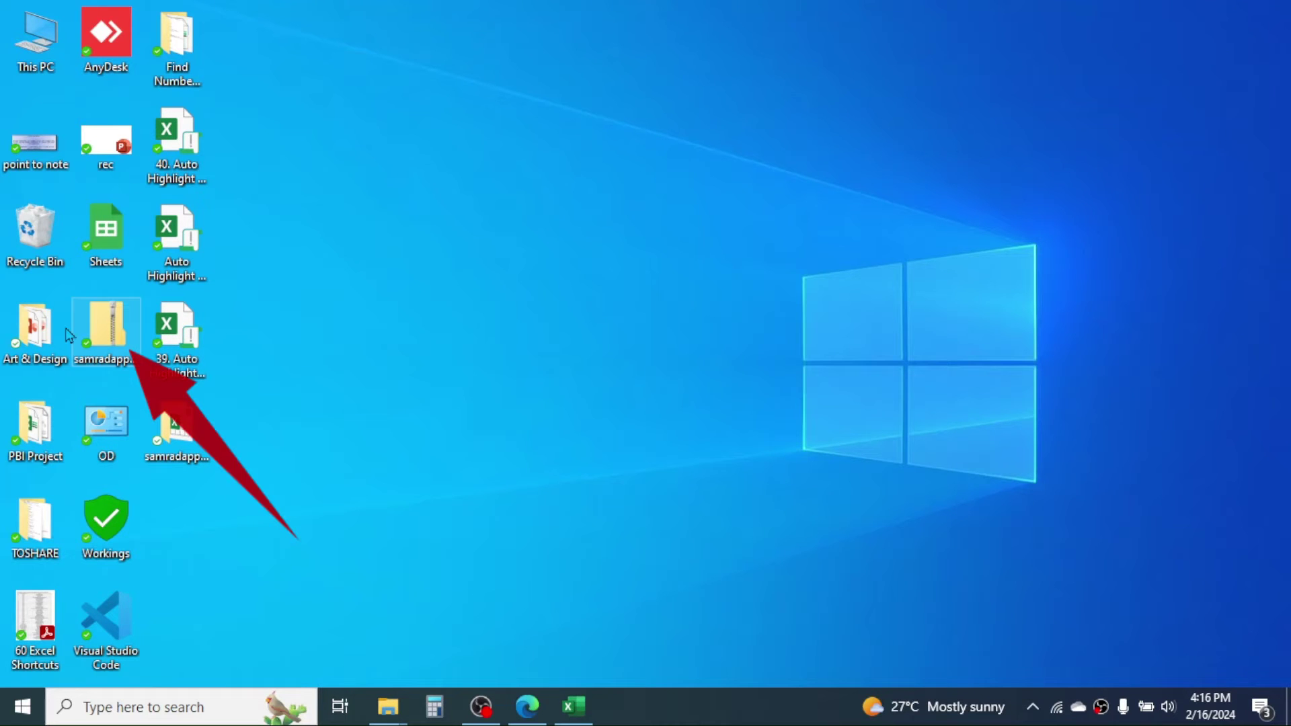
pyautogui.click(108, 328)
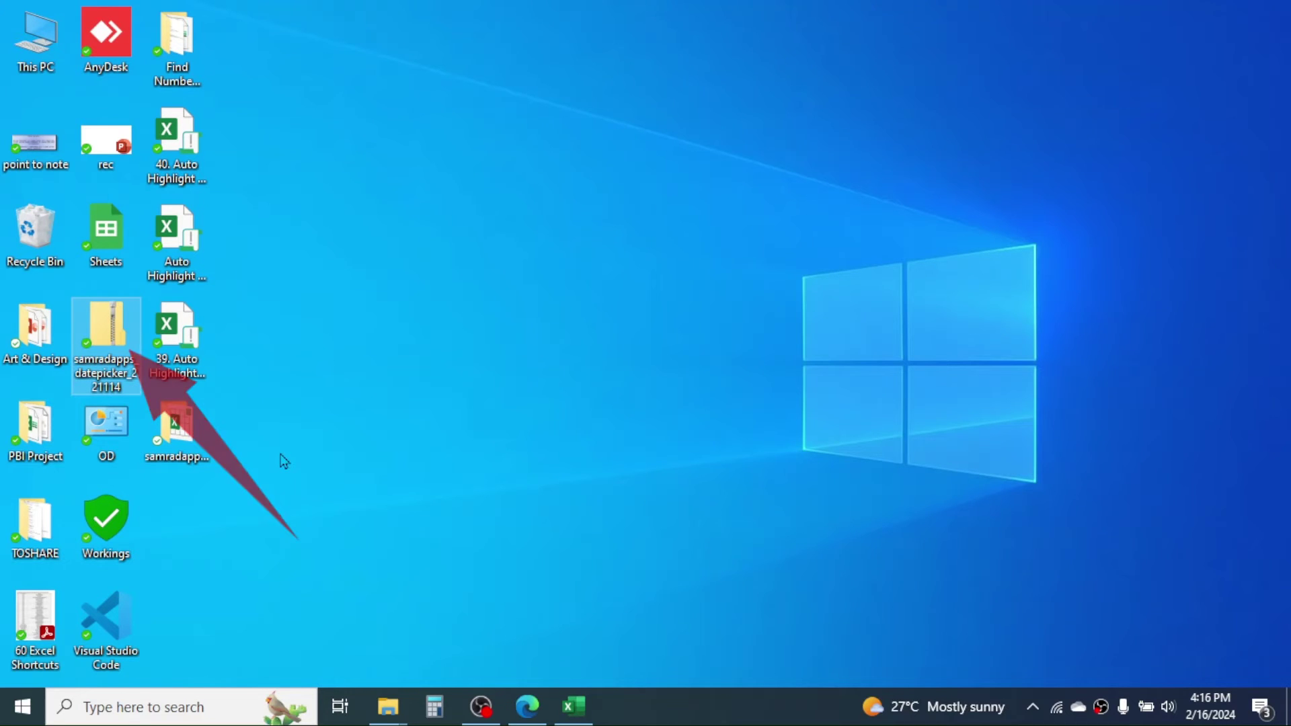
pyautogui.moveTo(106, 326)
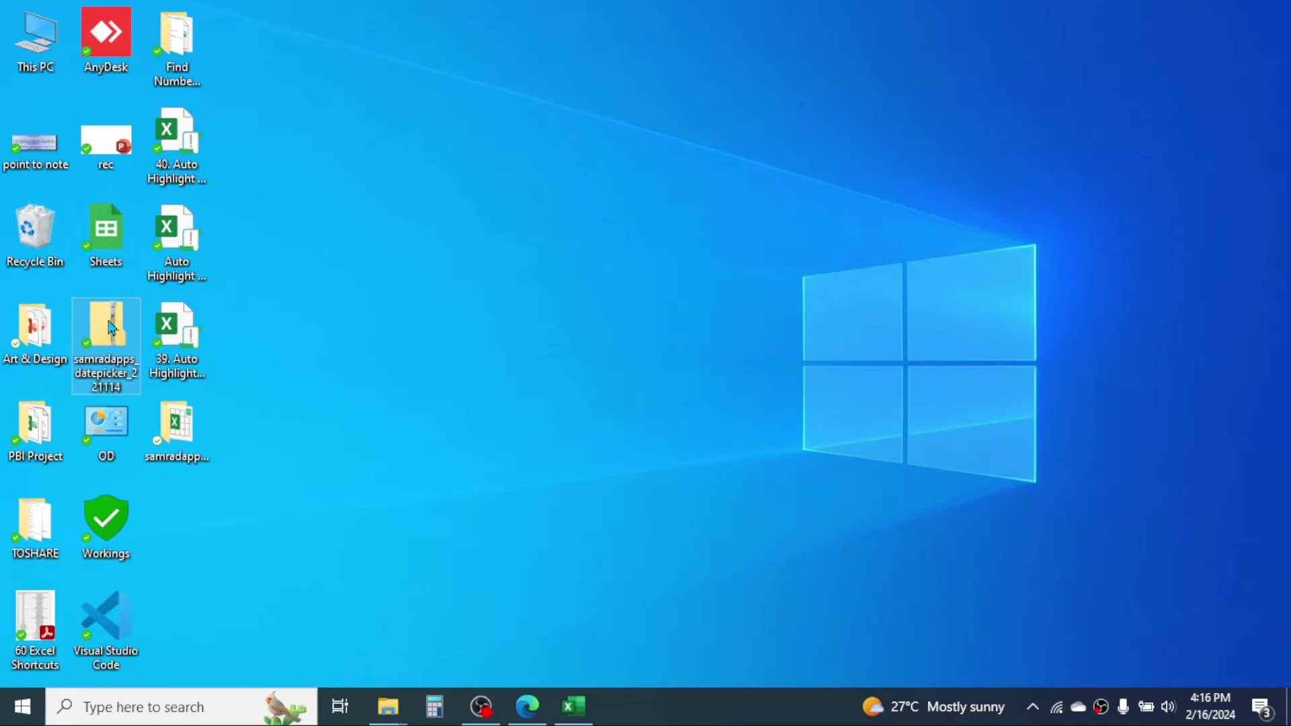
pyautogui.rightClick(110, 323)
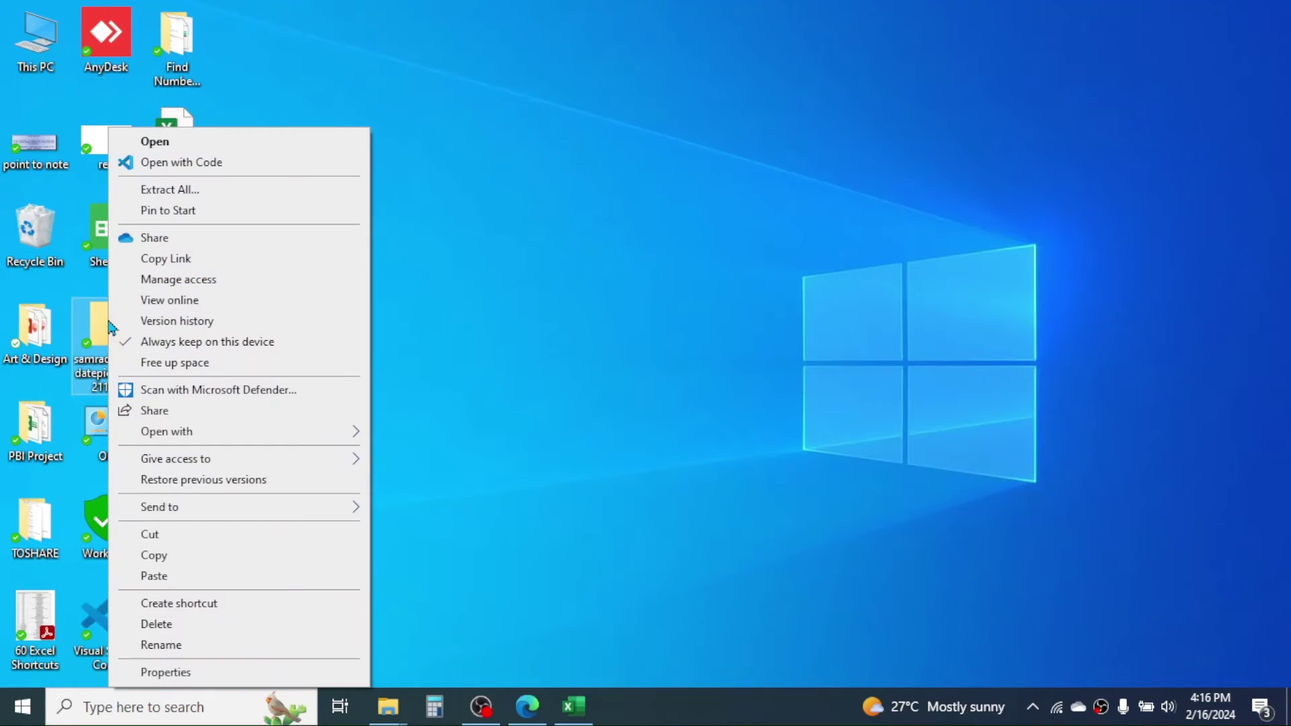
pyautogui.click(191, 201)
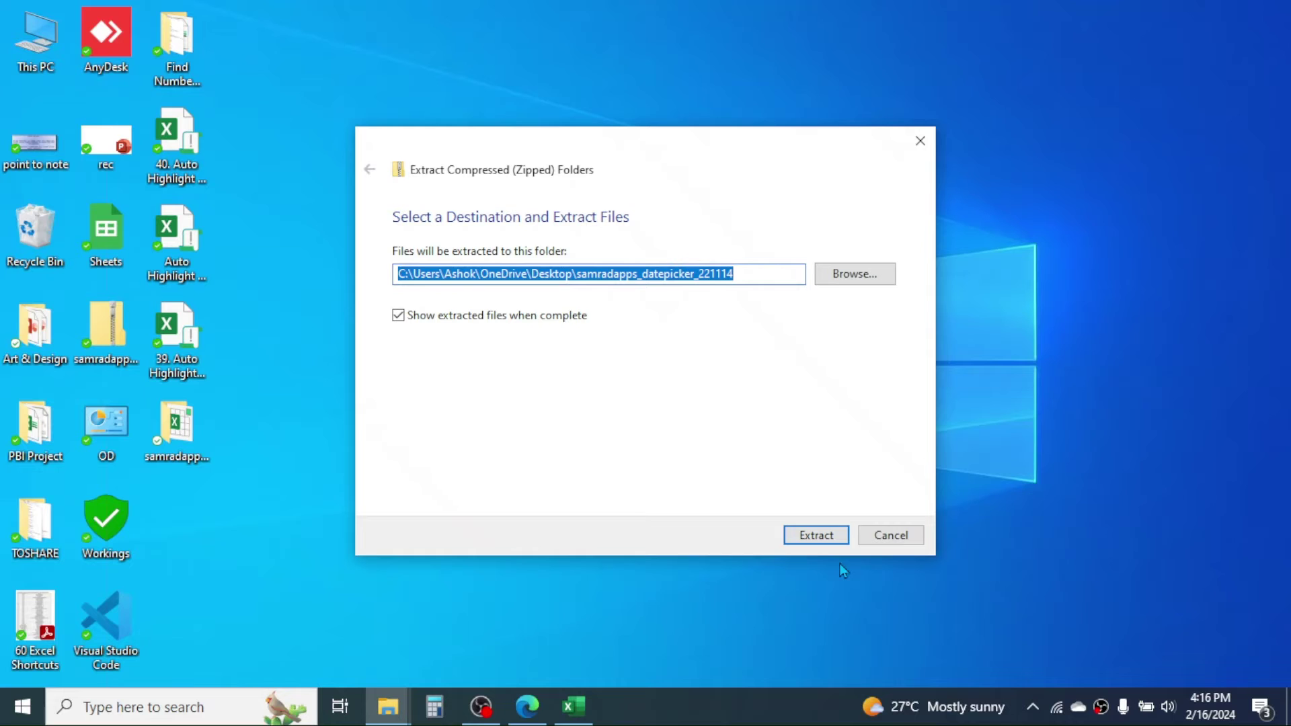
pyautogui.click(886, 530)
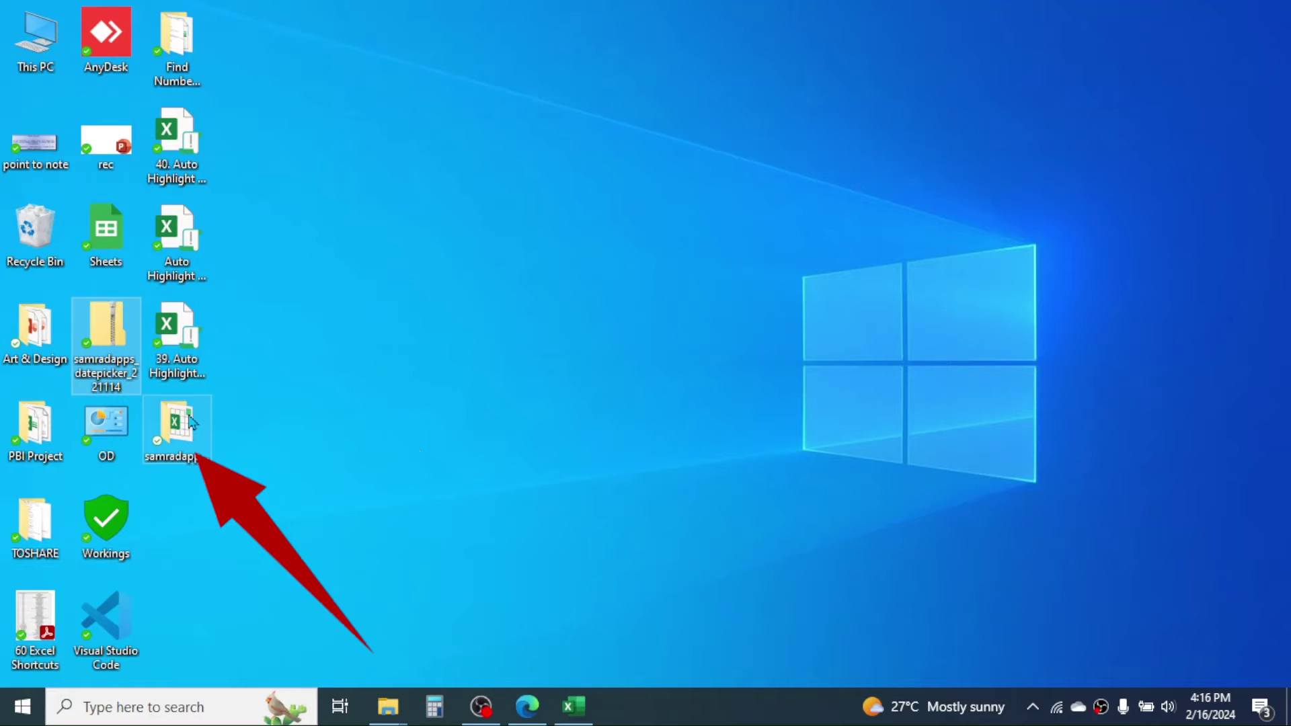
pyautogui.click(185, 425)
# Open the samradapps_datepicker_221114 folder and copy its full path from the address bar.
pyautogui.doubleClick(191, 422)
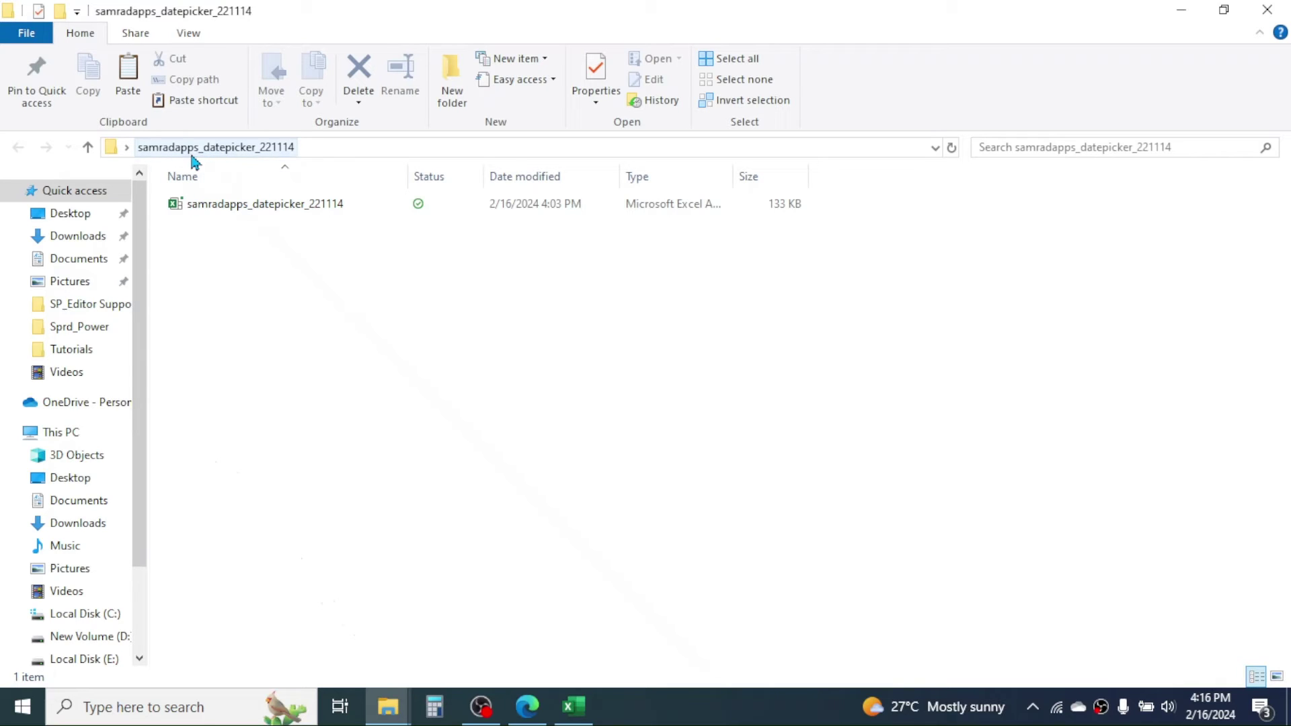
pyautogui.click(337, 143)
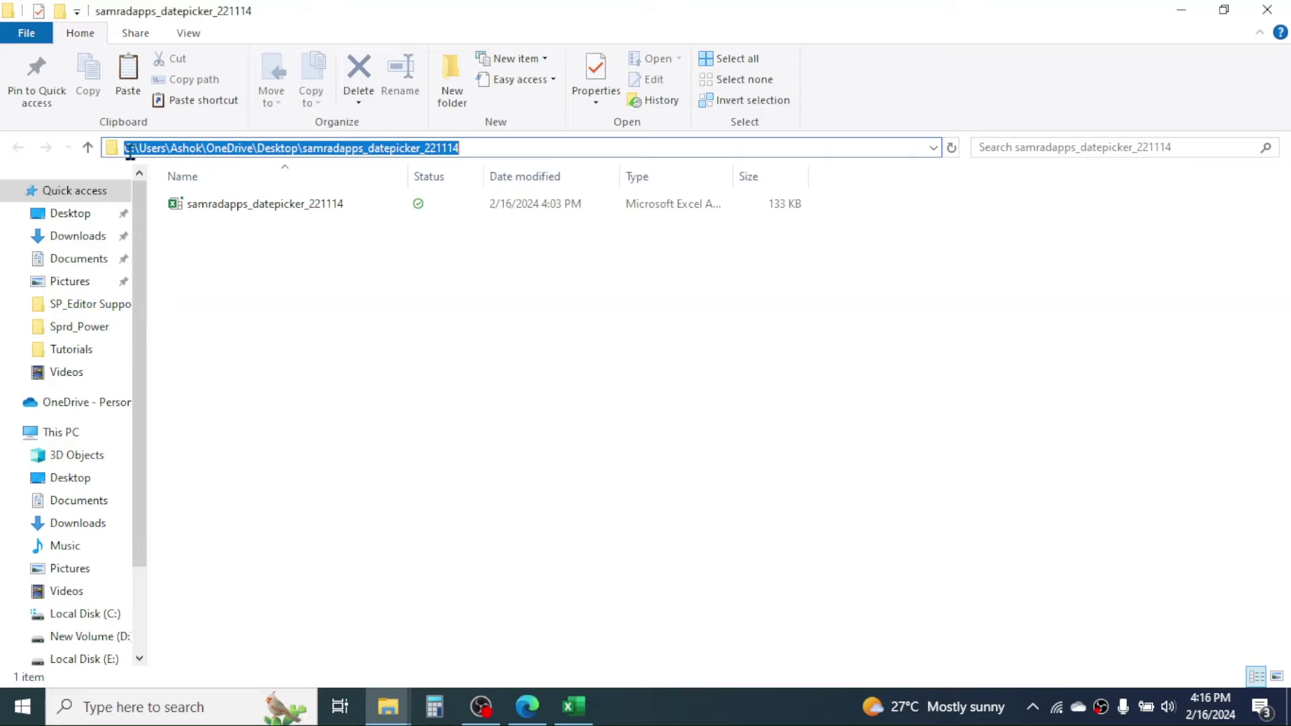
pyautogui.rightClick(204, 148)
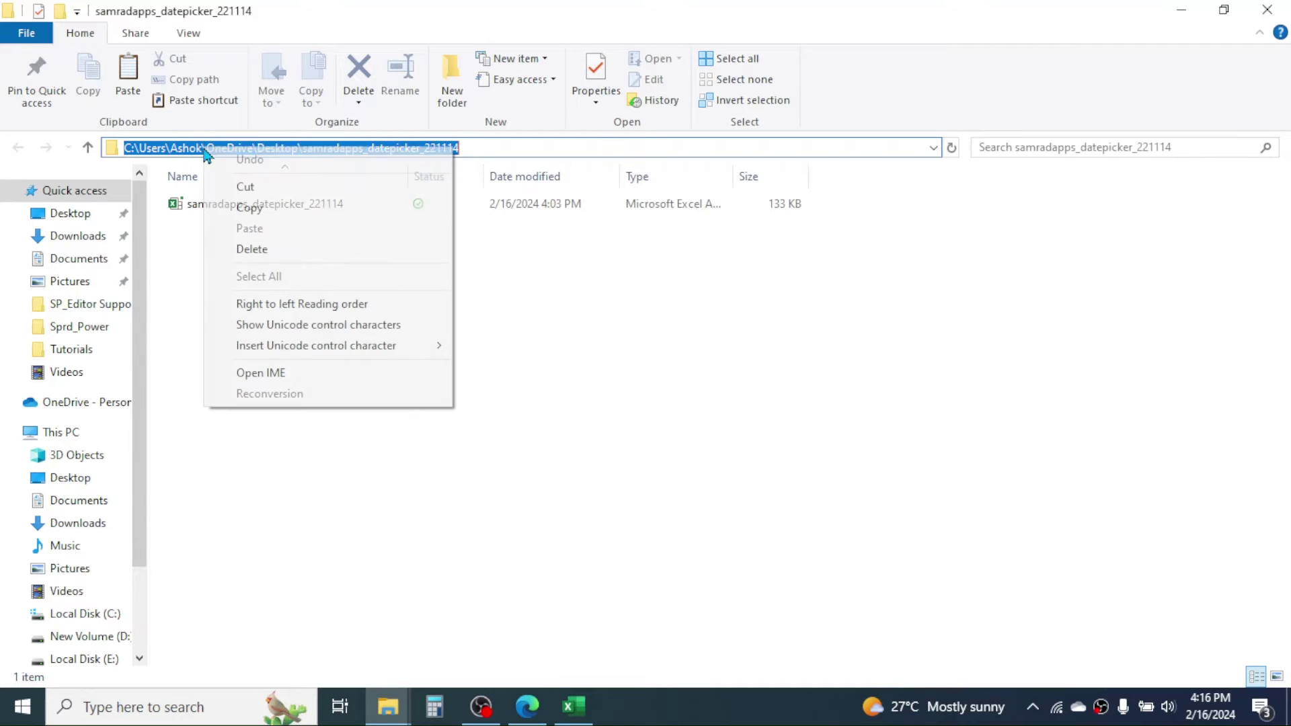
pyautogui.click(263, 211)
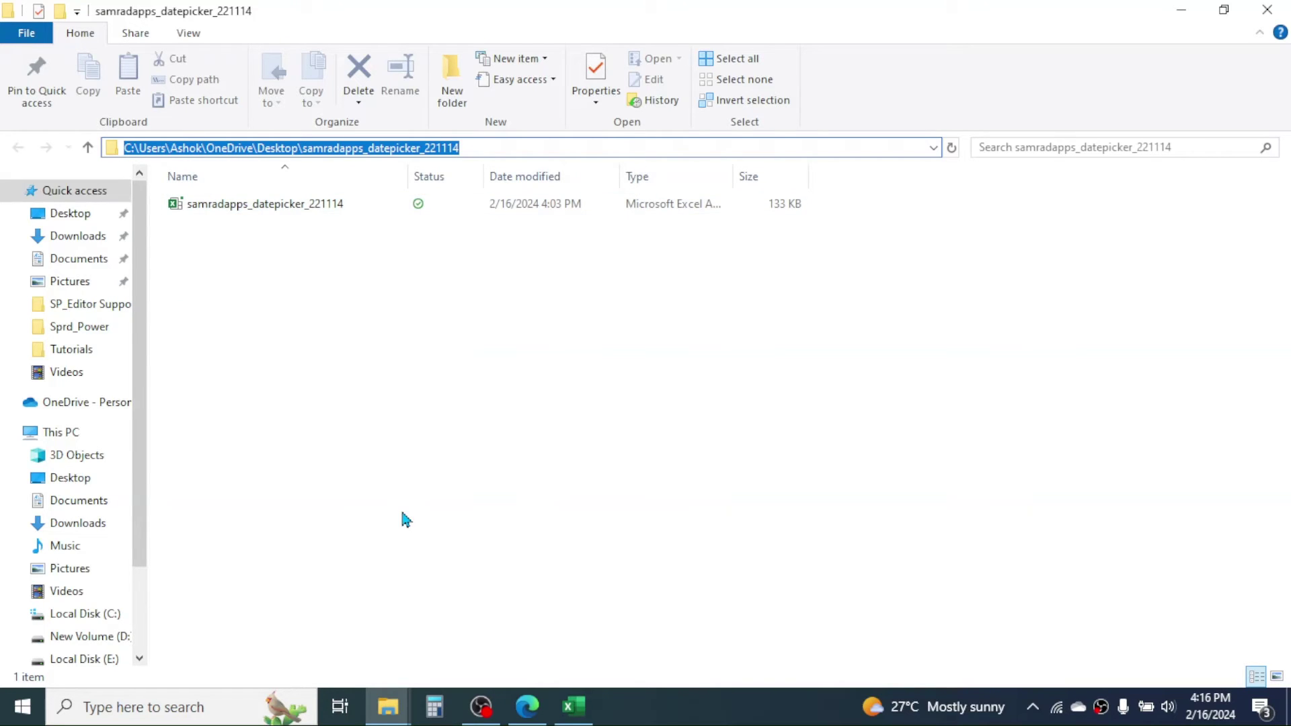
# Open Excel's Advanced options and scroll down to the startup folder setting.
pyautogui.click(575, 707)
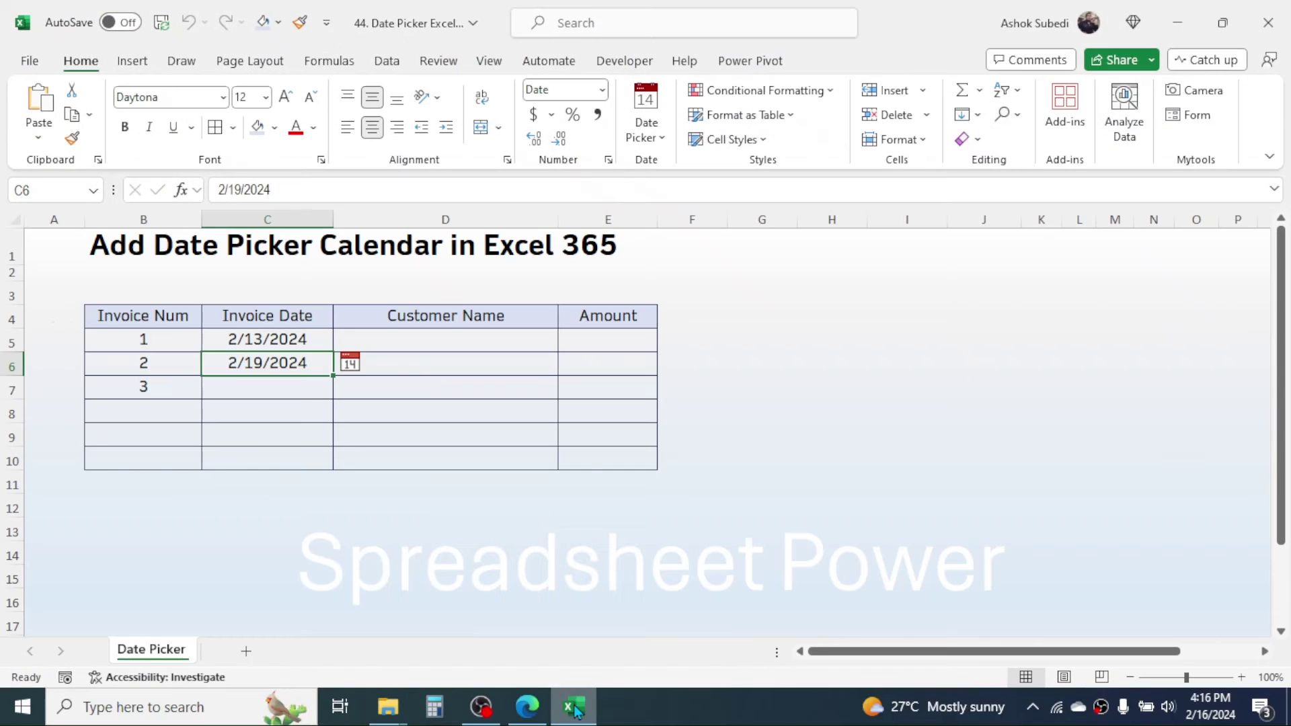
pyautogui.click(32, 64)
pyautogui.click(106, 629)
pyautogui.click(168, 626)
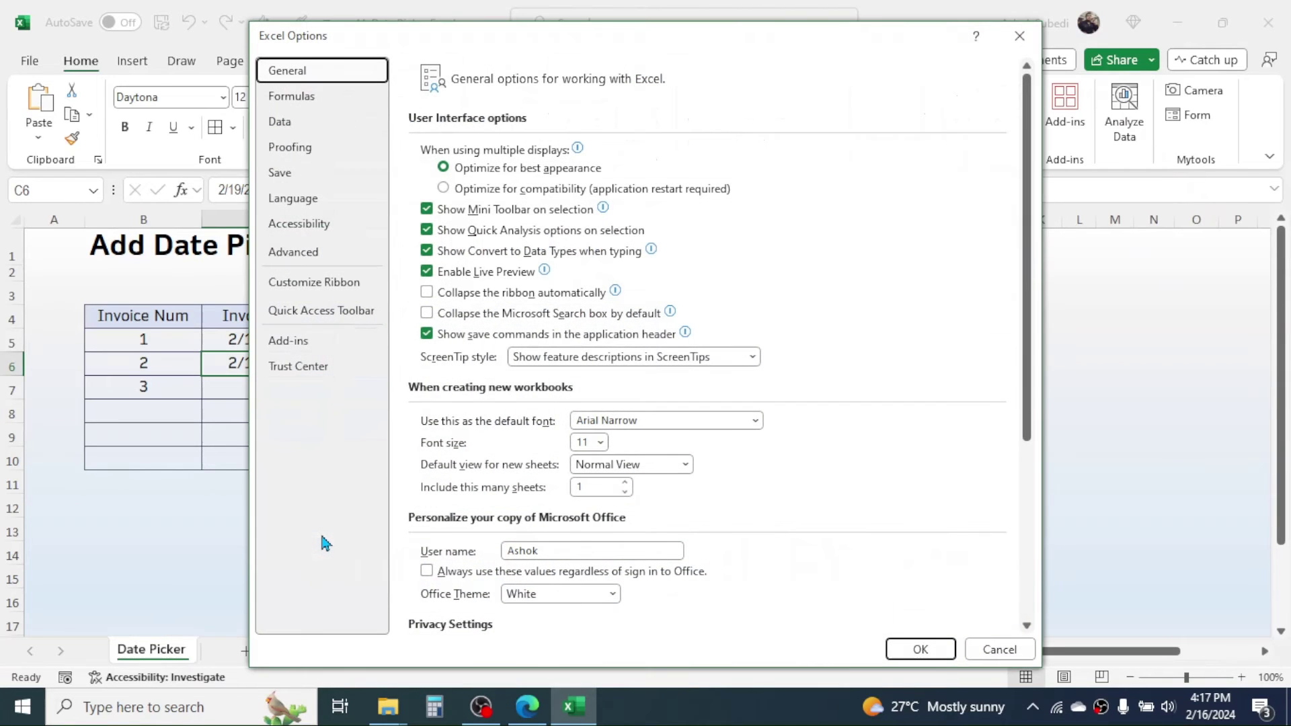
pyautogui.click(316, 260)
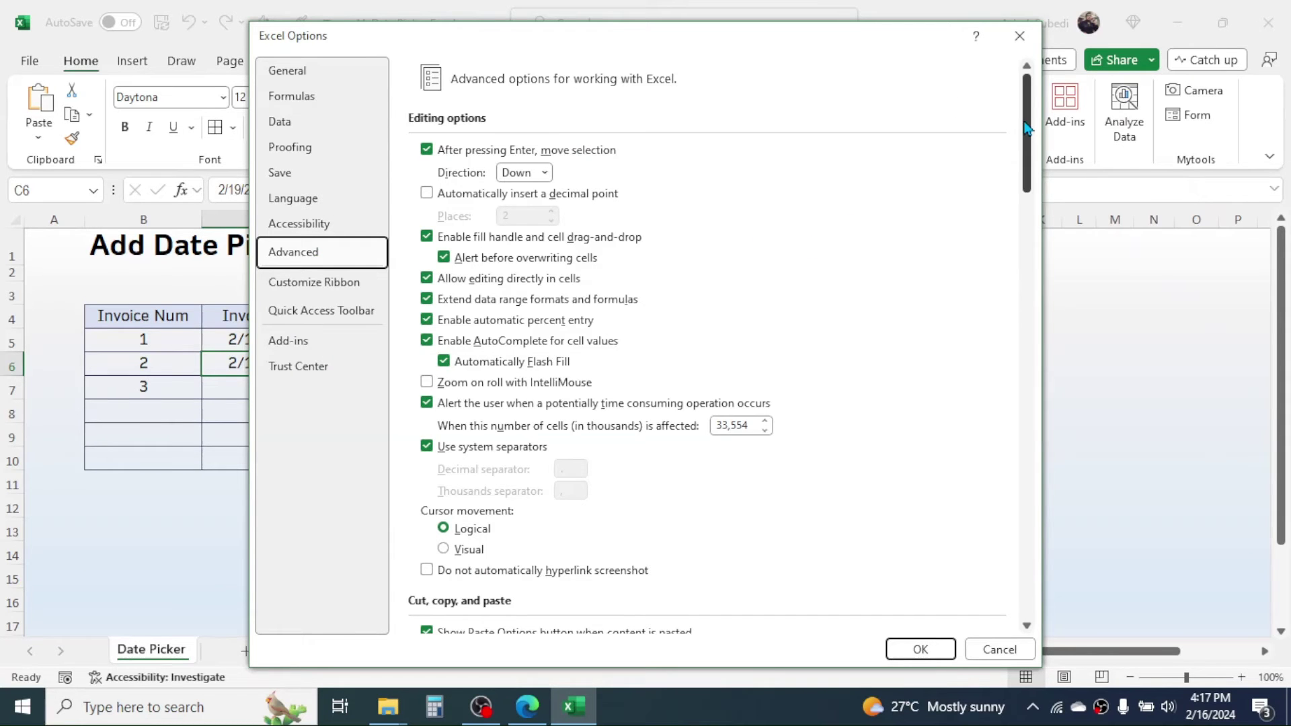
pyautogui.moveTo(1027, 131); pyautogui.dragTo(1002, 516)
pyautogui.scroll(-3, 998, 511)
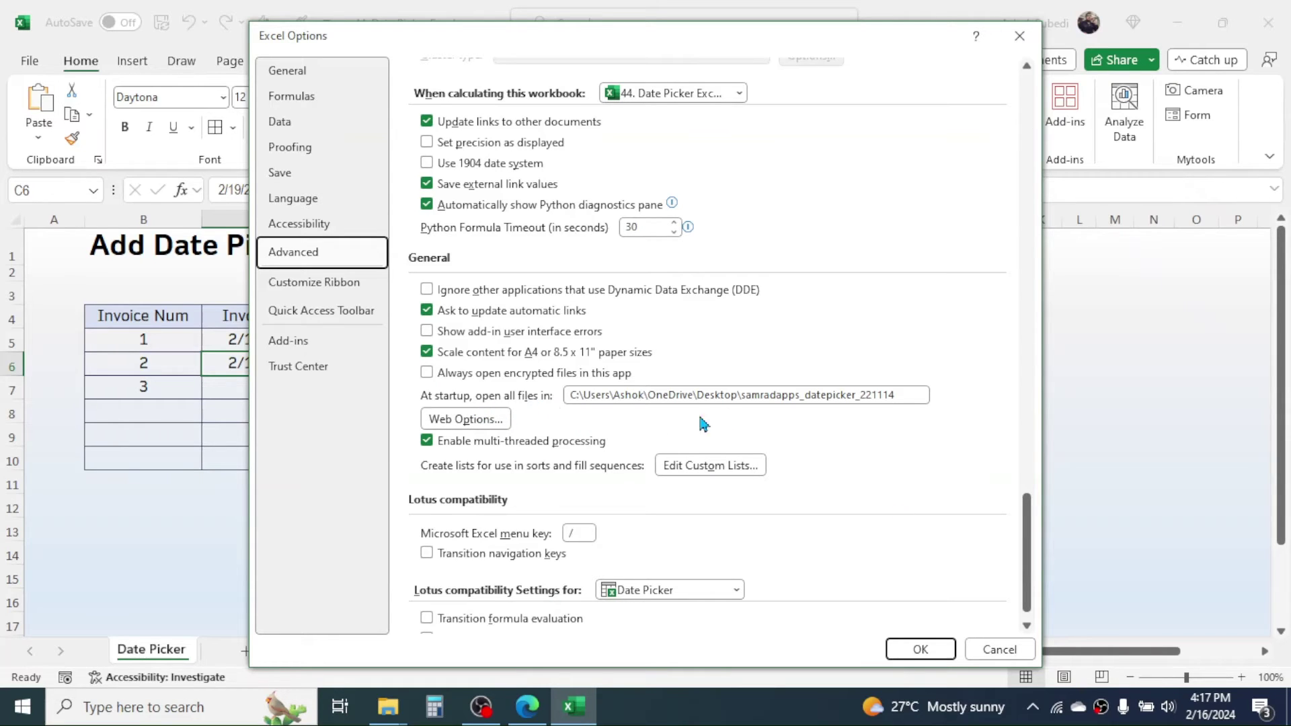
# Replace the 'At startup, open all files in' path with the copied date picker folder path and confirm.
pyautogui.moveTo(904, 395); pyautogui.dragTo(568, 402)
pyautogui.press('BackSpace')
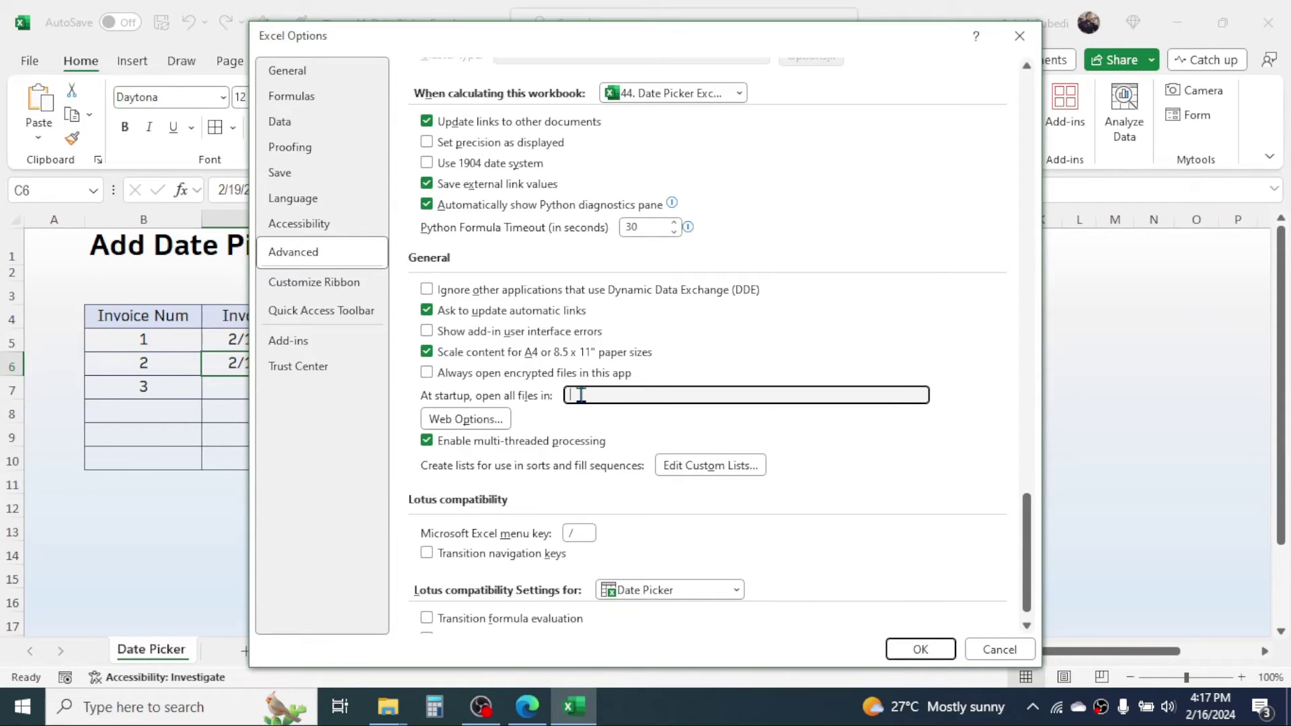
pyautogui.rightClick(580, 395)
pyautogui.click(613, 450)
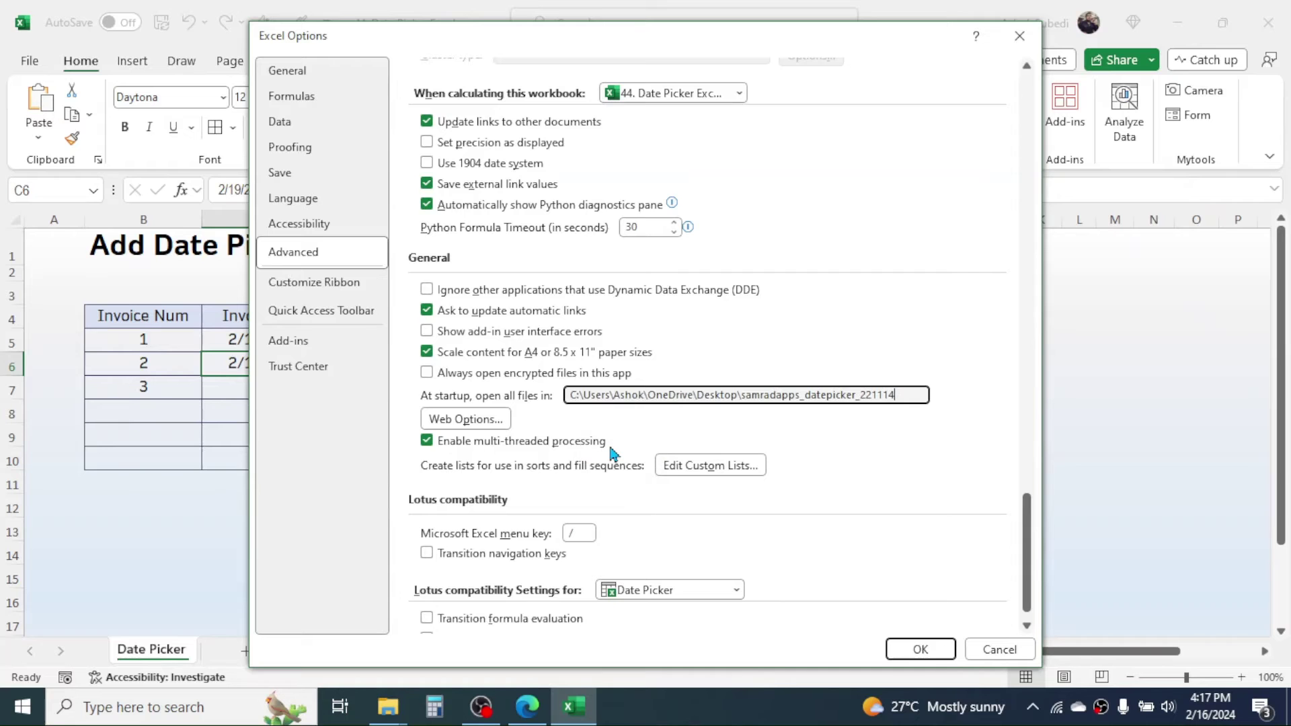
pyautogui.click(920, 650)
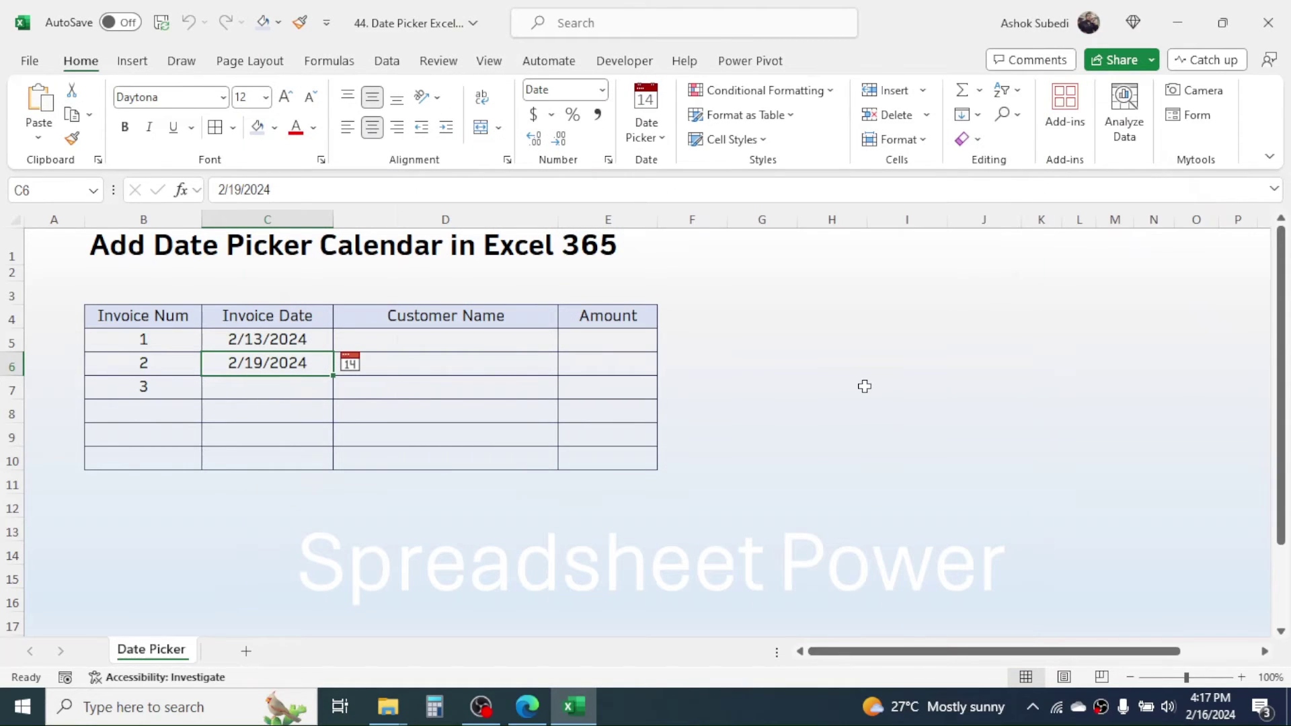
pyautogui.click(802, 300)
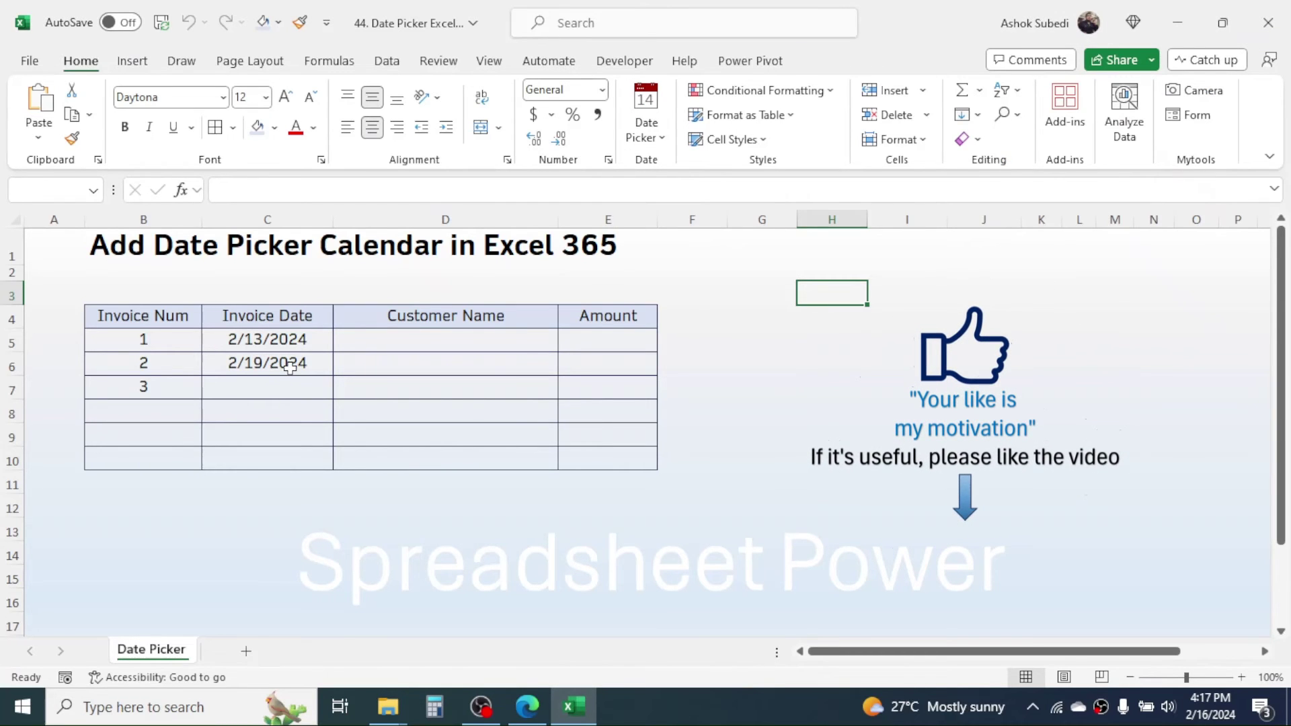
pyautogui.click(260, 389)
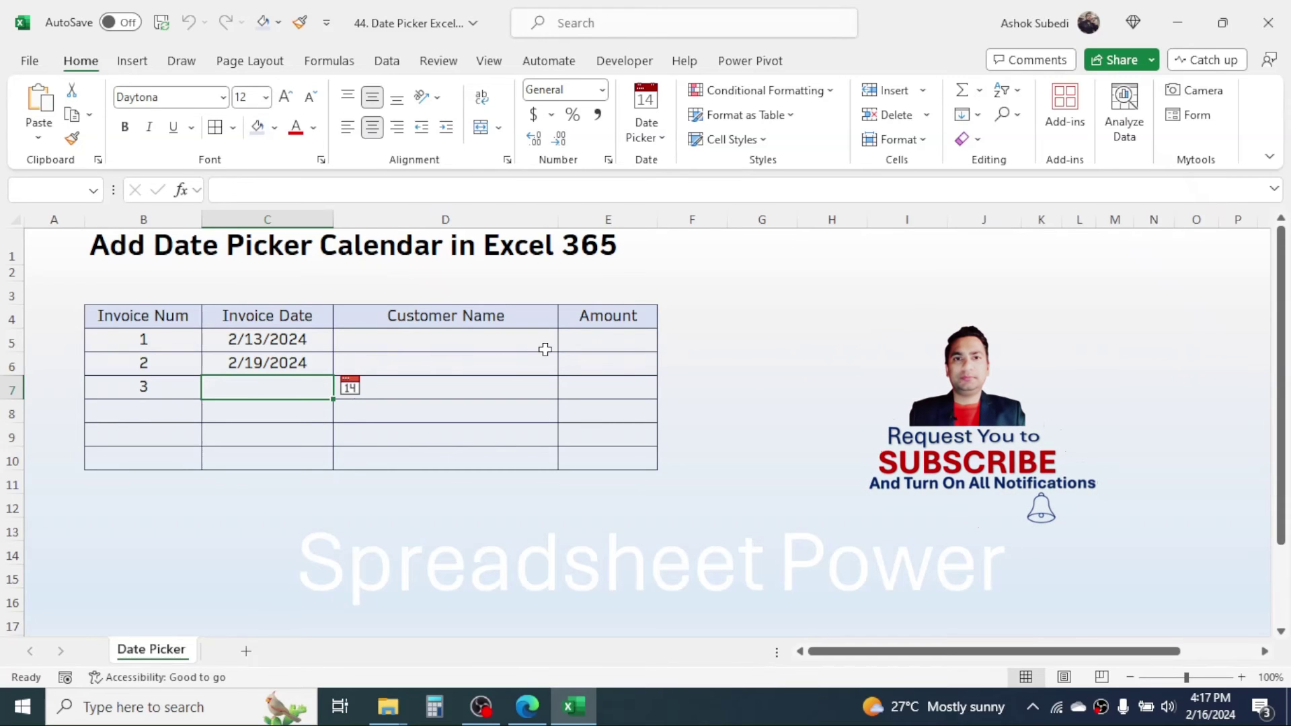
# Add a Date heading in F4, insert 2/12/2024 in F5 from the calendar, and autofit column F.
pyautogui.click(677, 312)
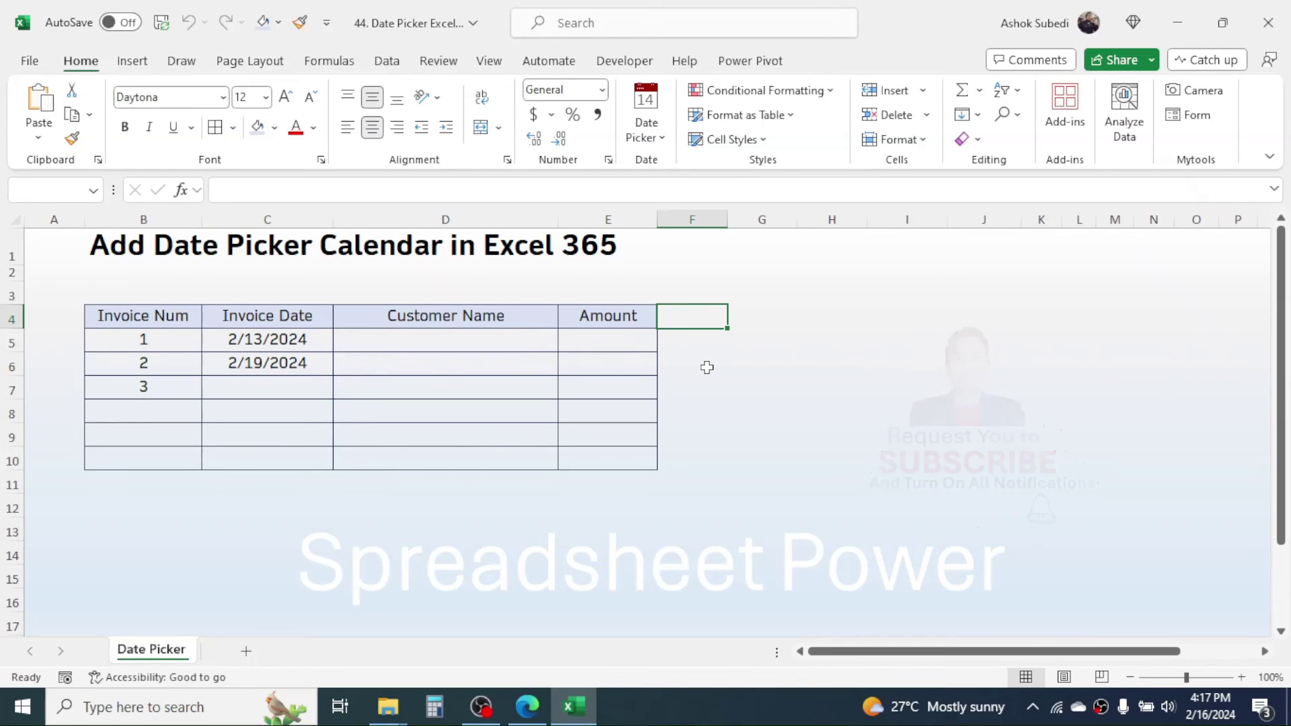
pyautogui.write('Date')
pyautogui.press('Return')
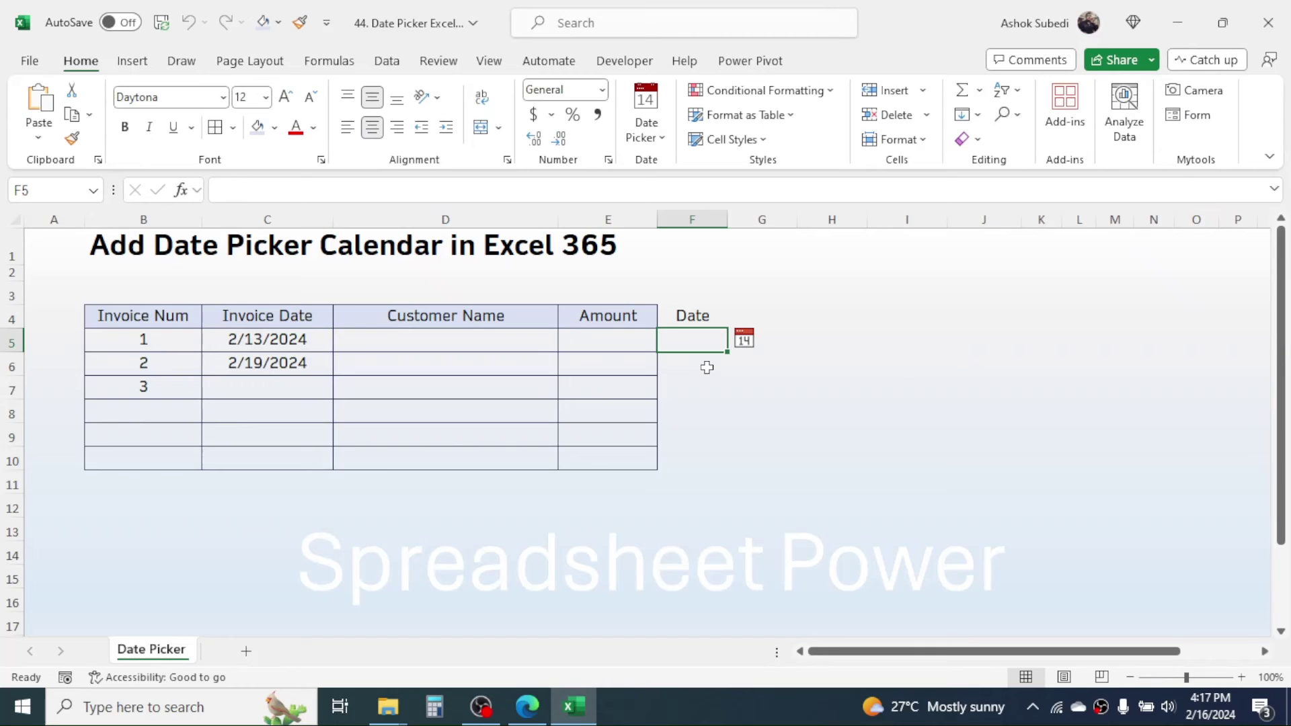
pyautogui.click(744, 343)
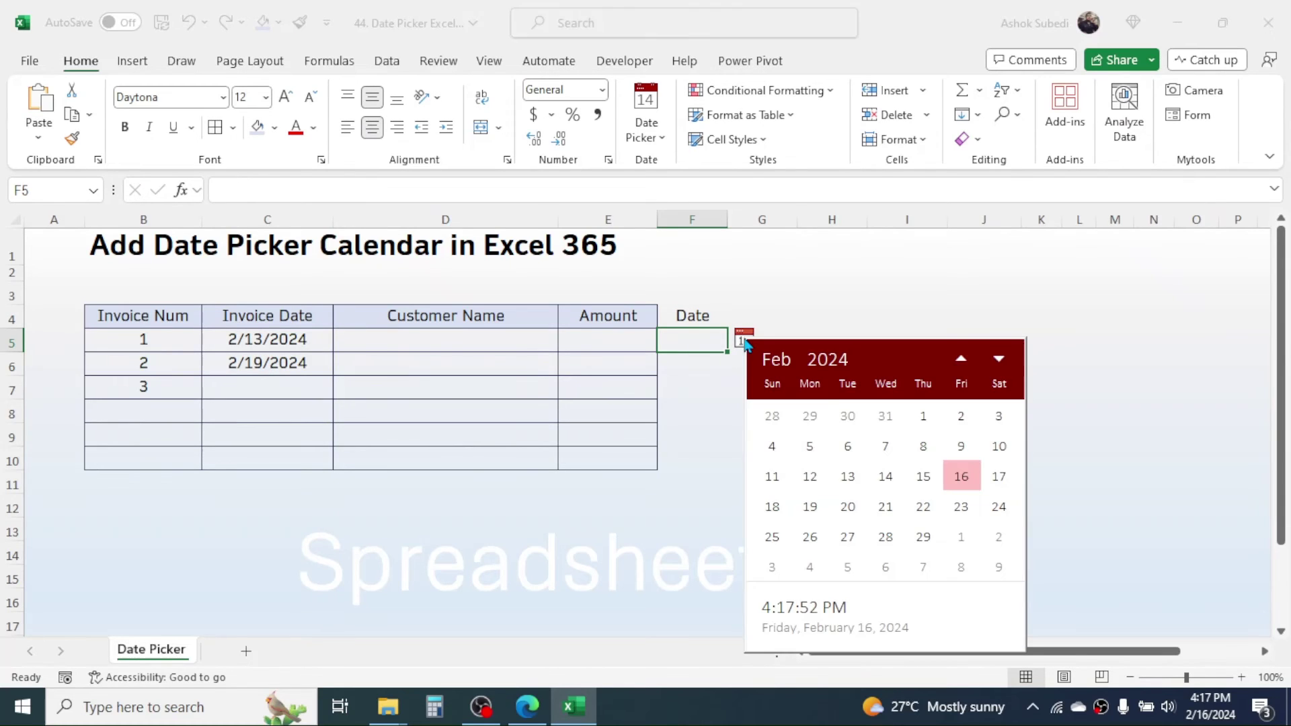
pyautogui.click(811, 478)
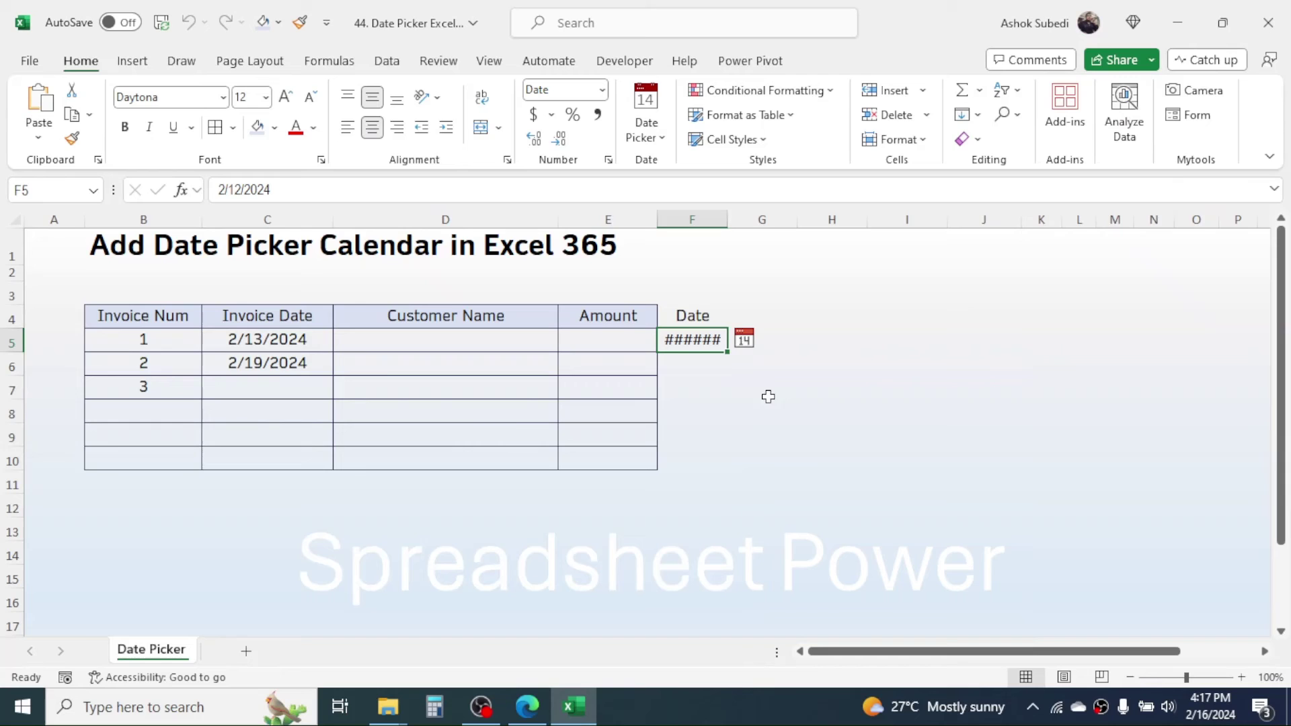
pyautogui.doubleClick(729, 219)
# Browse the F5 calendar through January–March 2024 and the year grid, then close it unchanged.
pyautogui.click(762, 341)
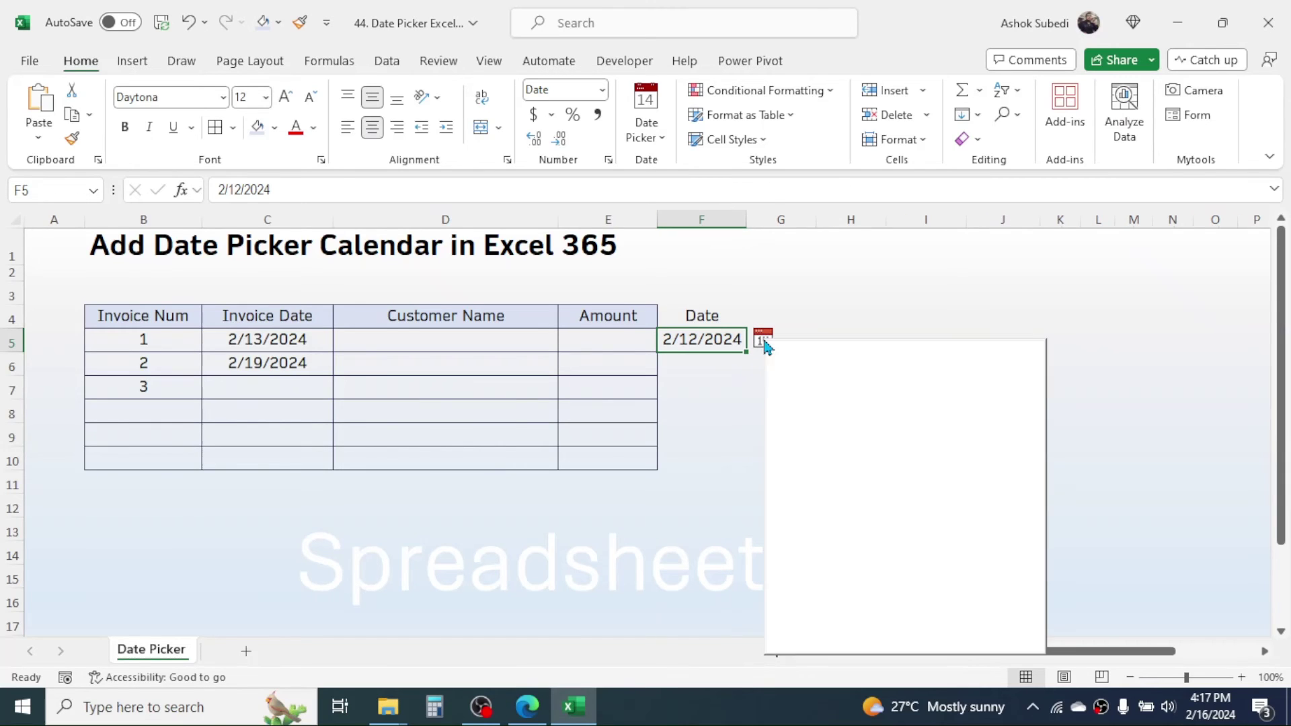
pyautogui.click(983, 363)
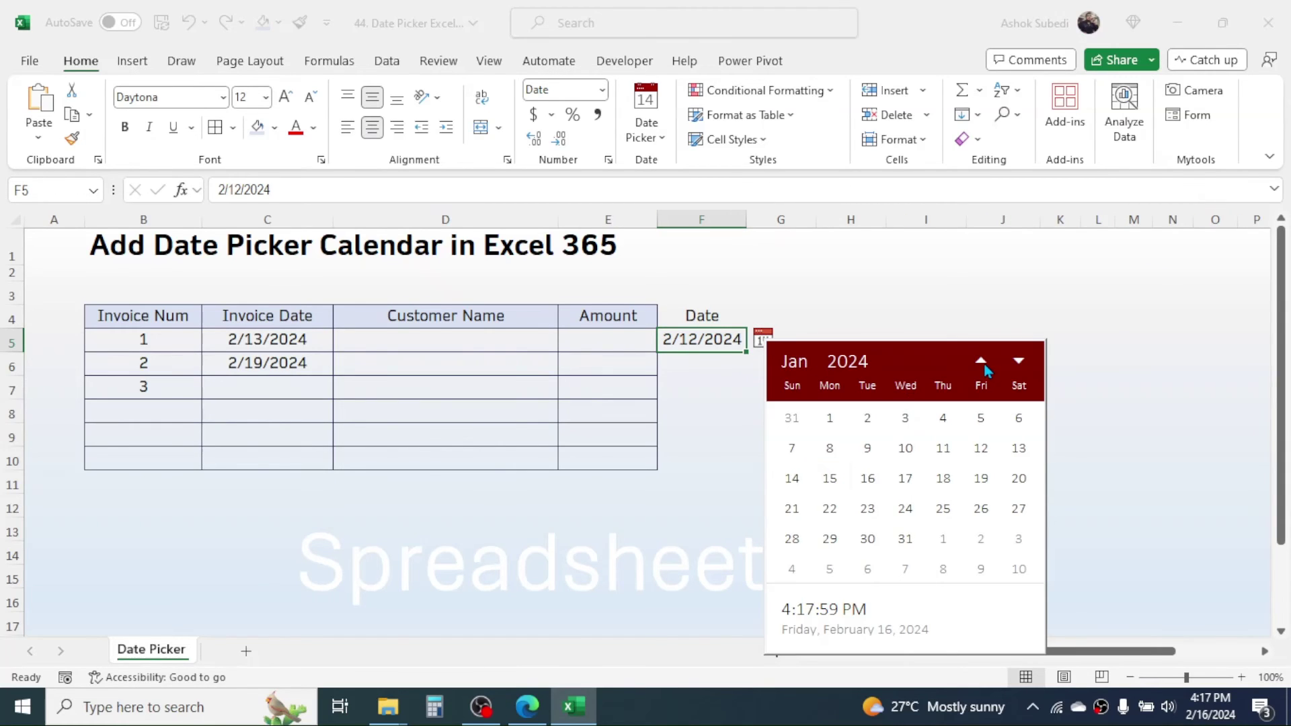
pyautogui.click(1016, 366)
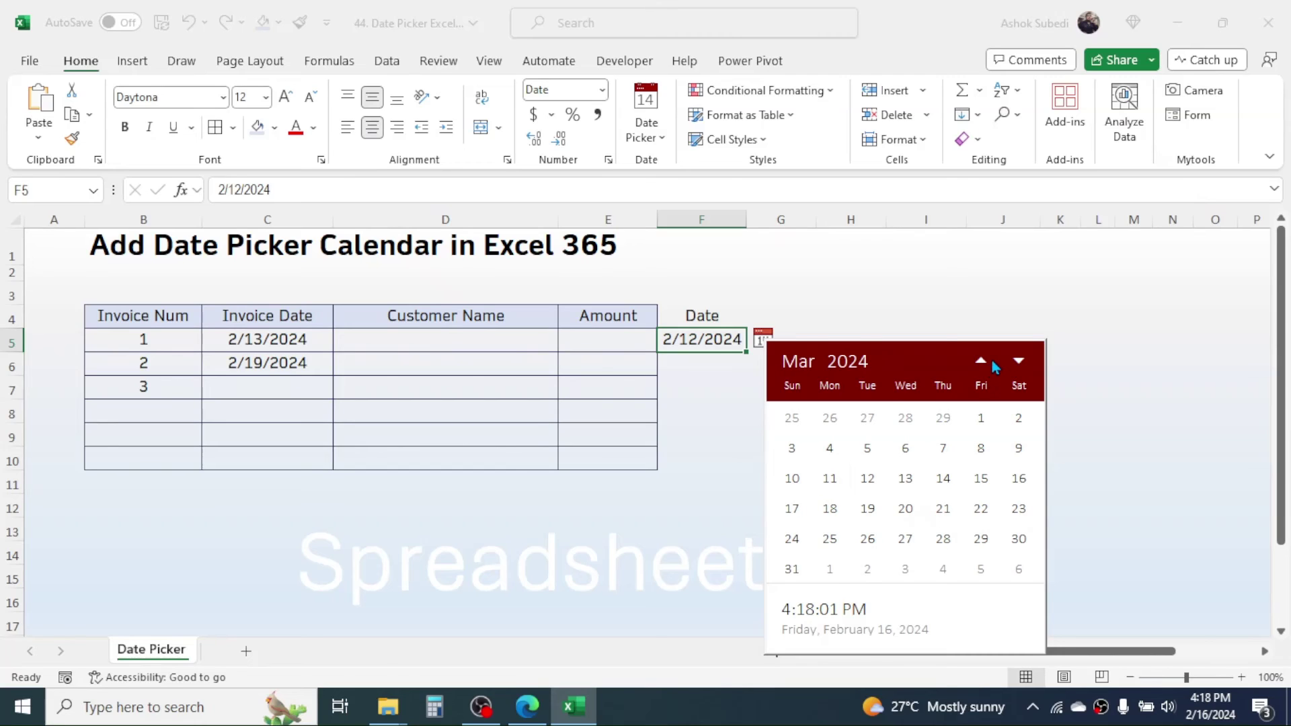
pyautogui.click(983, 363)
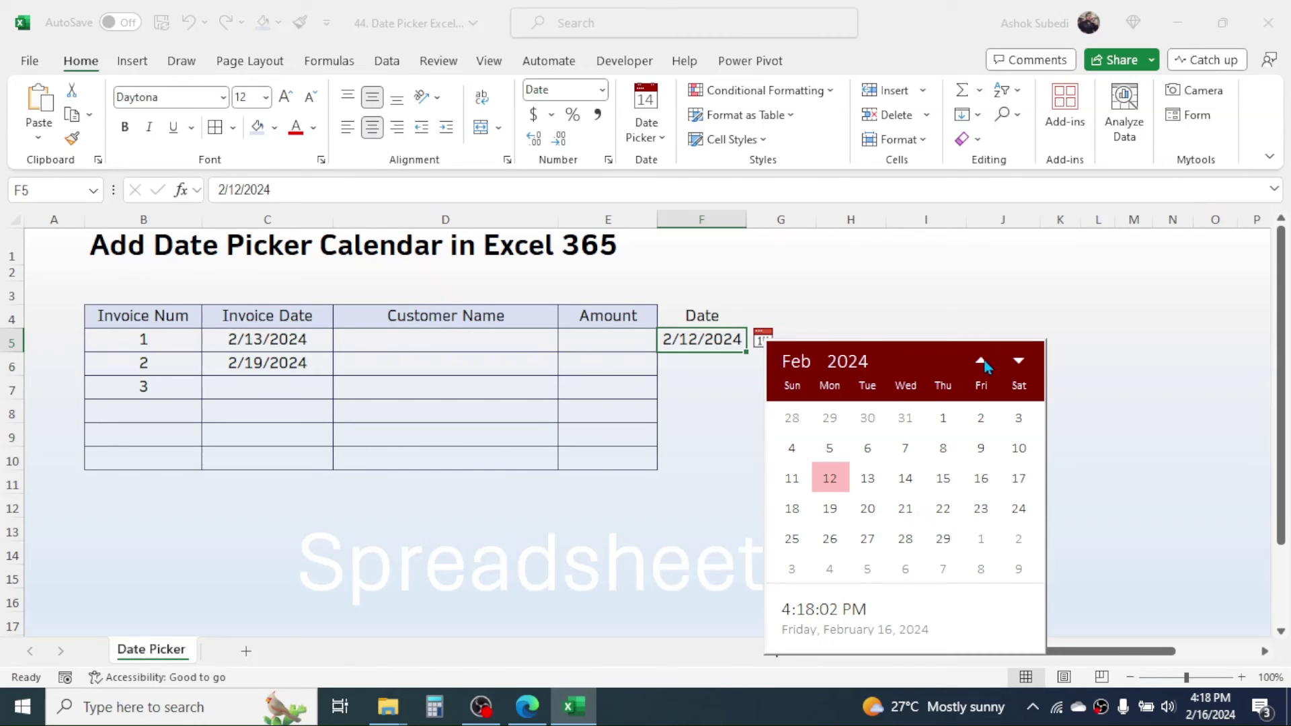
pyautogui.click(850, 366)
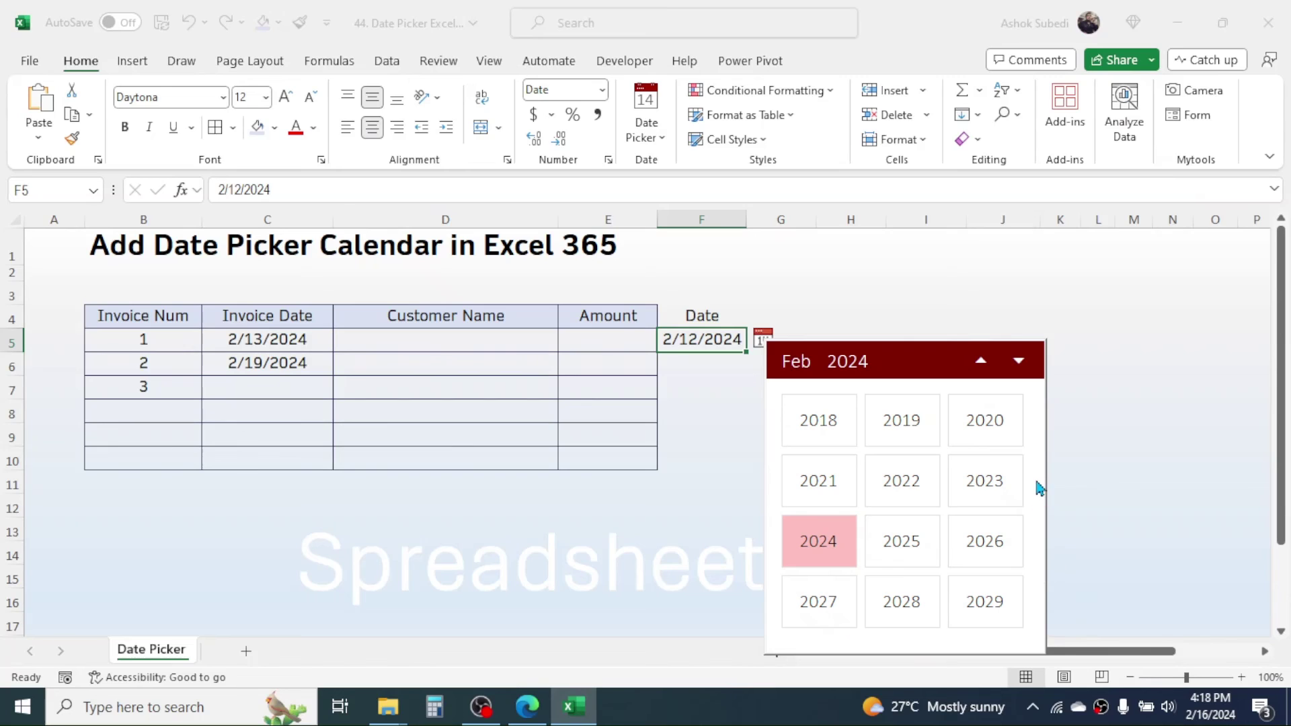
pyautogui.click(982, 363)
pyautogui.click(982, 363)
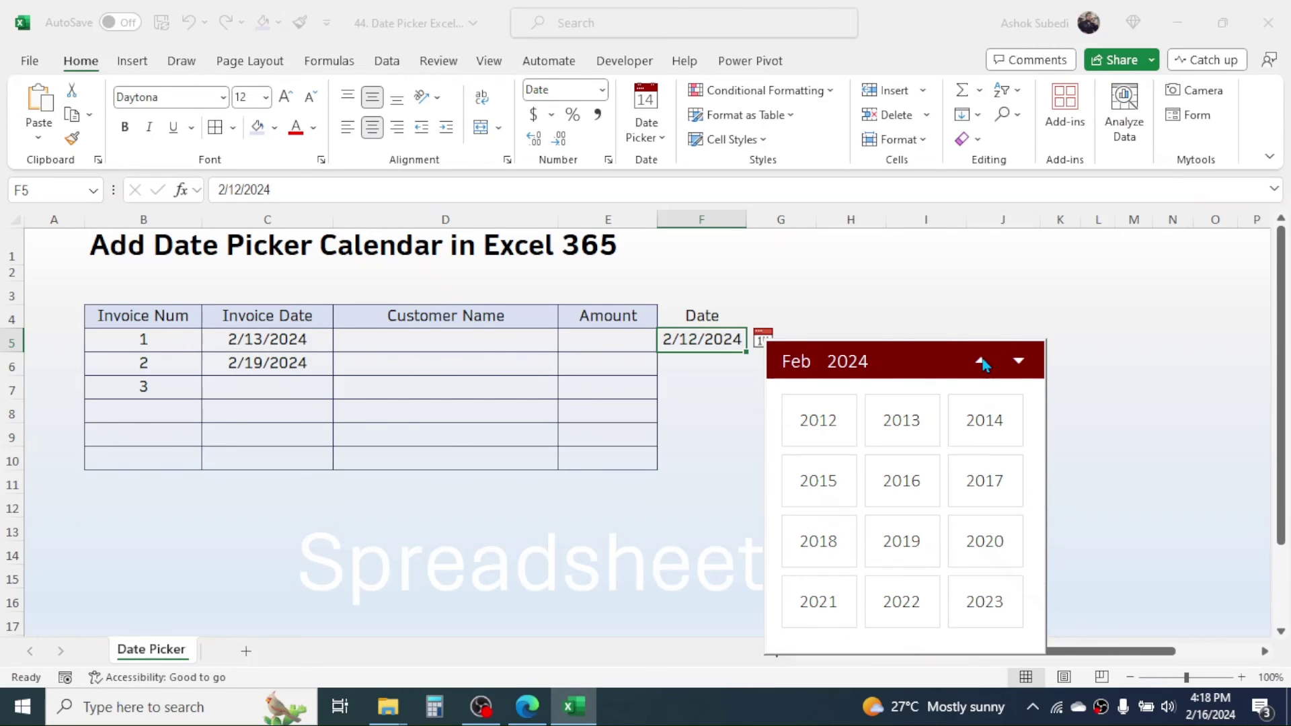
pyautogui.click(982, 363)
pyautogui.click(982, 363)
pyautogui.click(982, 363)
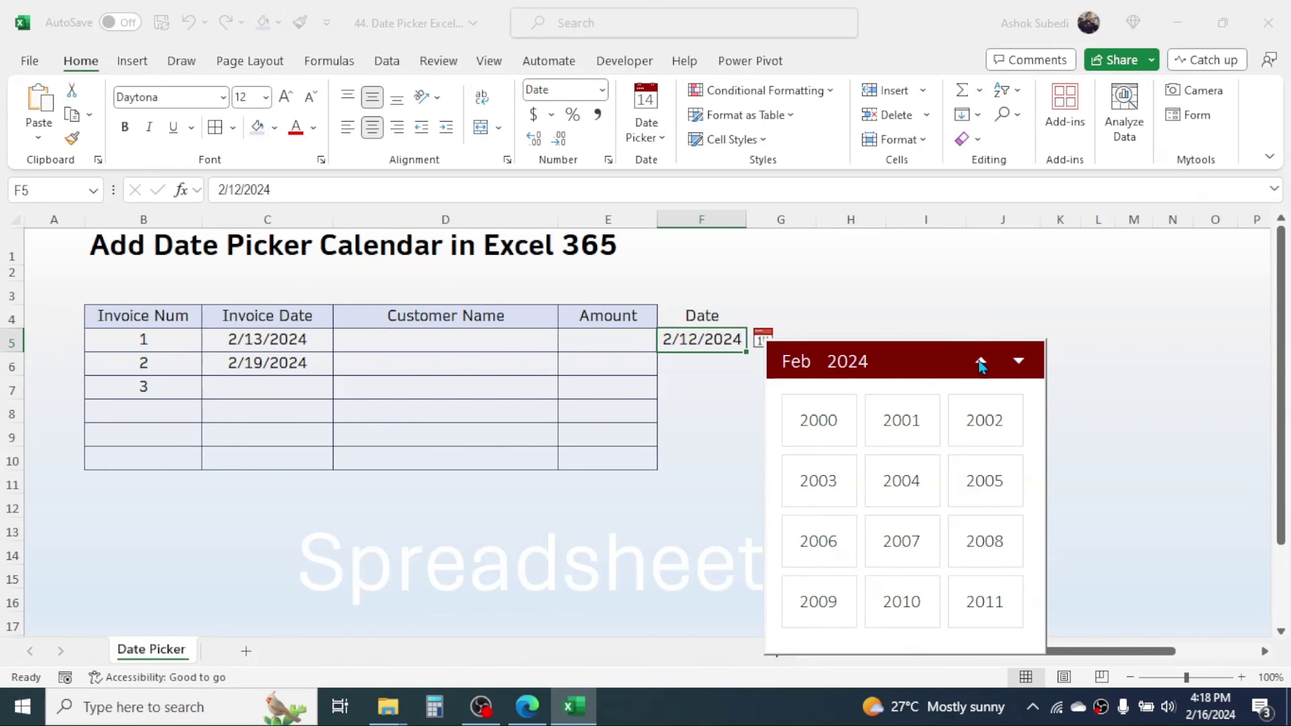
pyautogui.click(1017, 363)
pyautogui.click(1017, 363)
pyautogui.click(1017, 363)
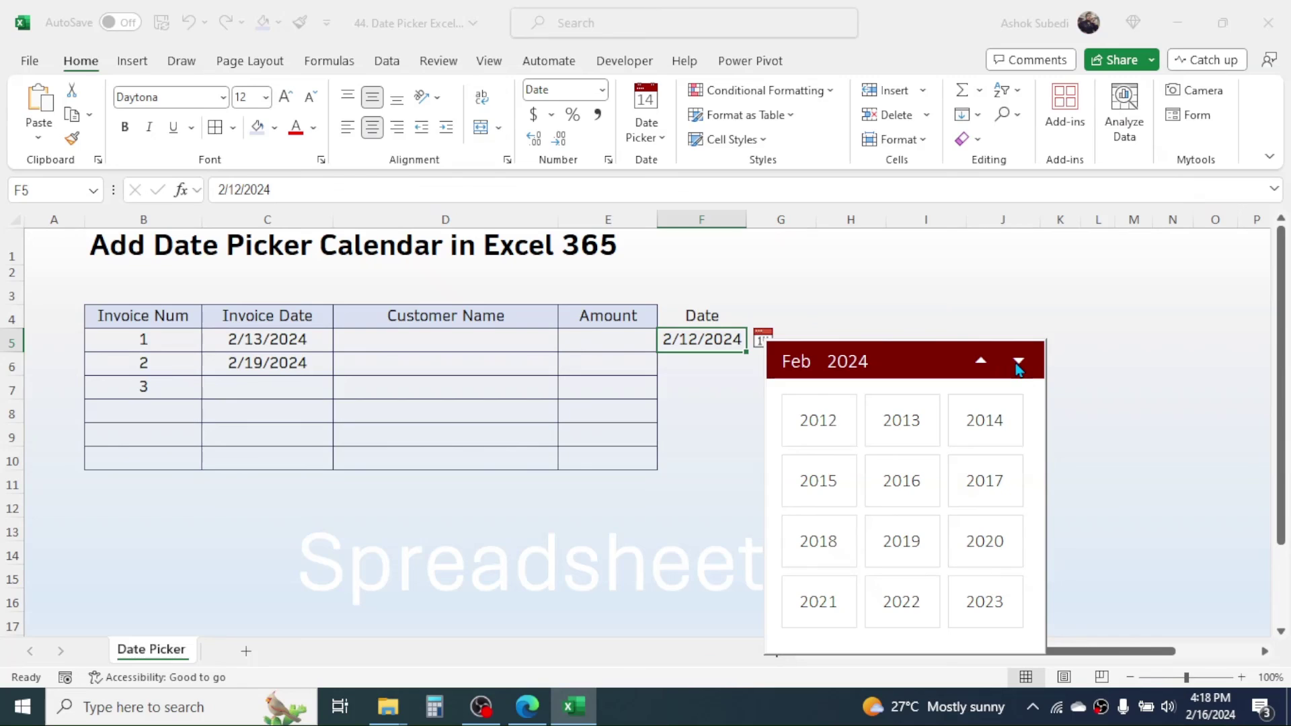
pyautogui.click(1019, 362)
pyautogui.click(1018, 361)
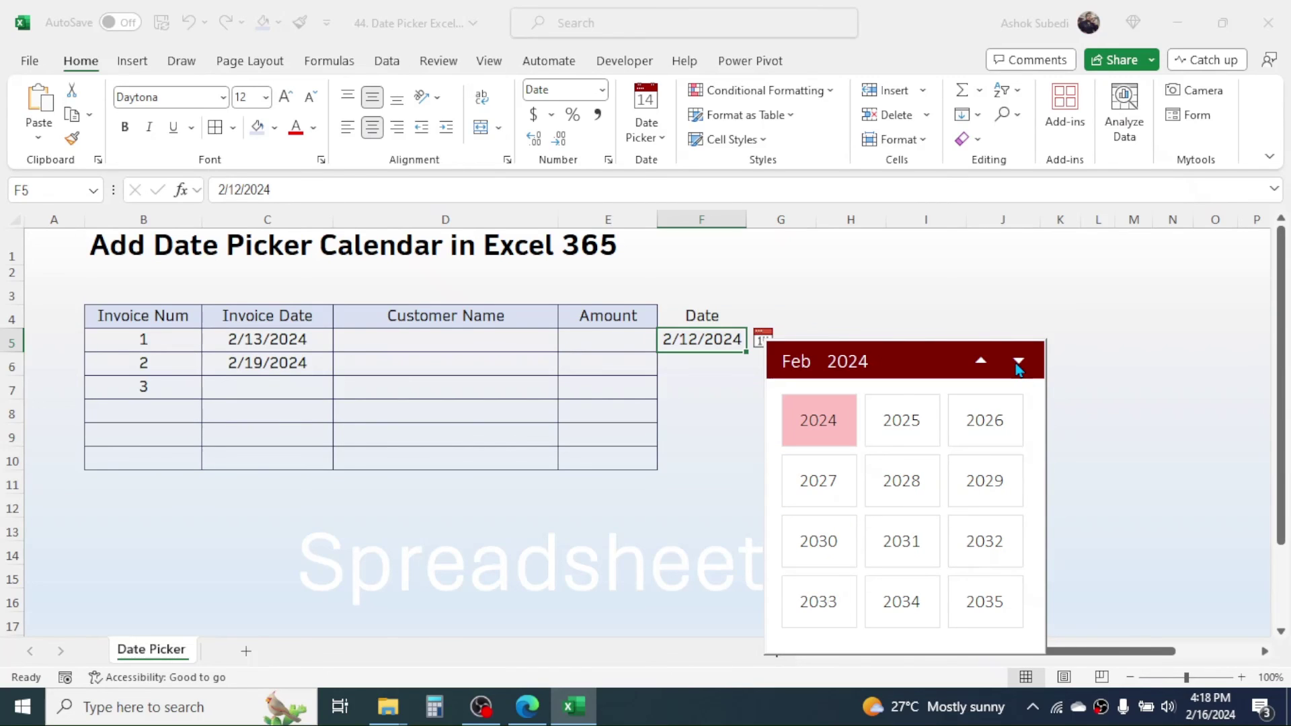
pyautogui.click(604, 525)
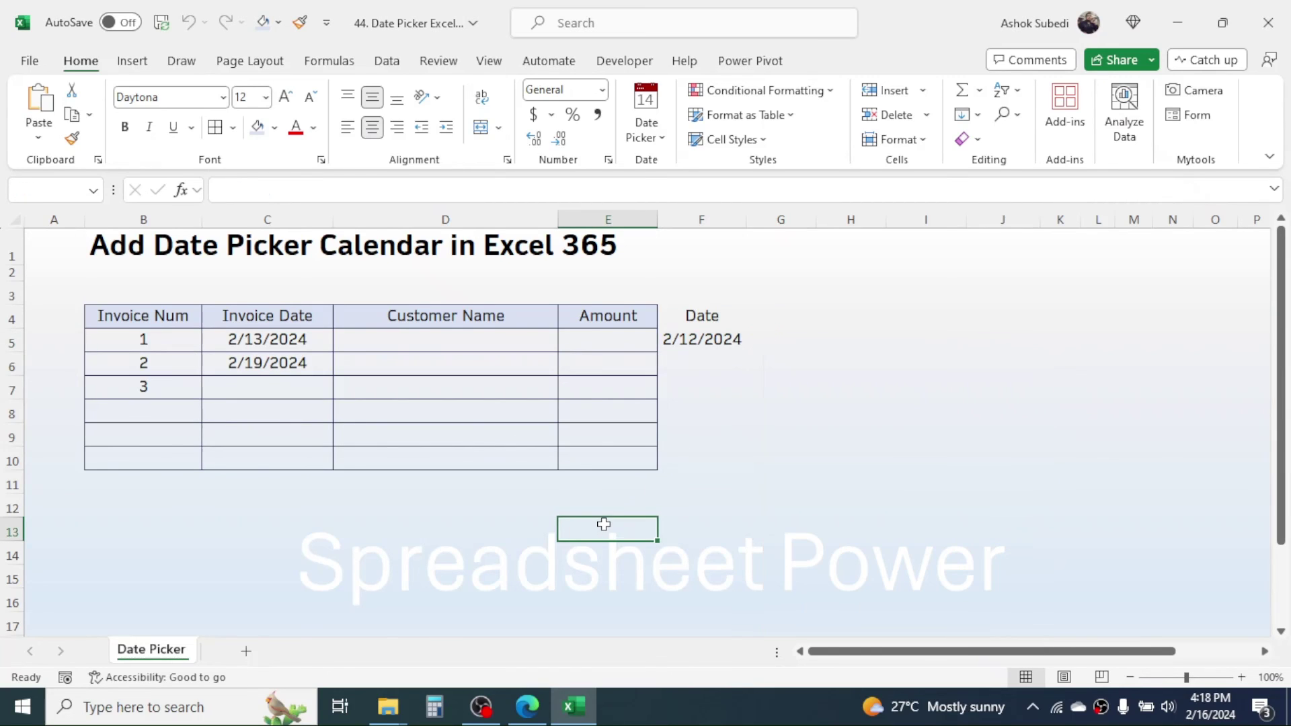
pyautogui.click(867, 387)
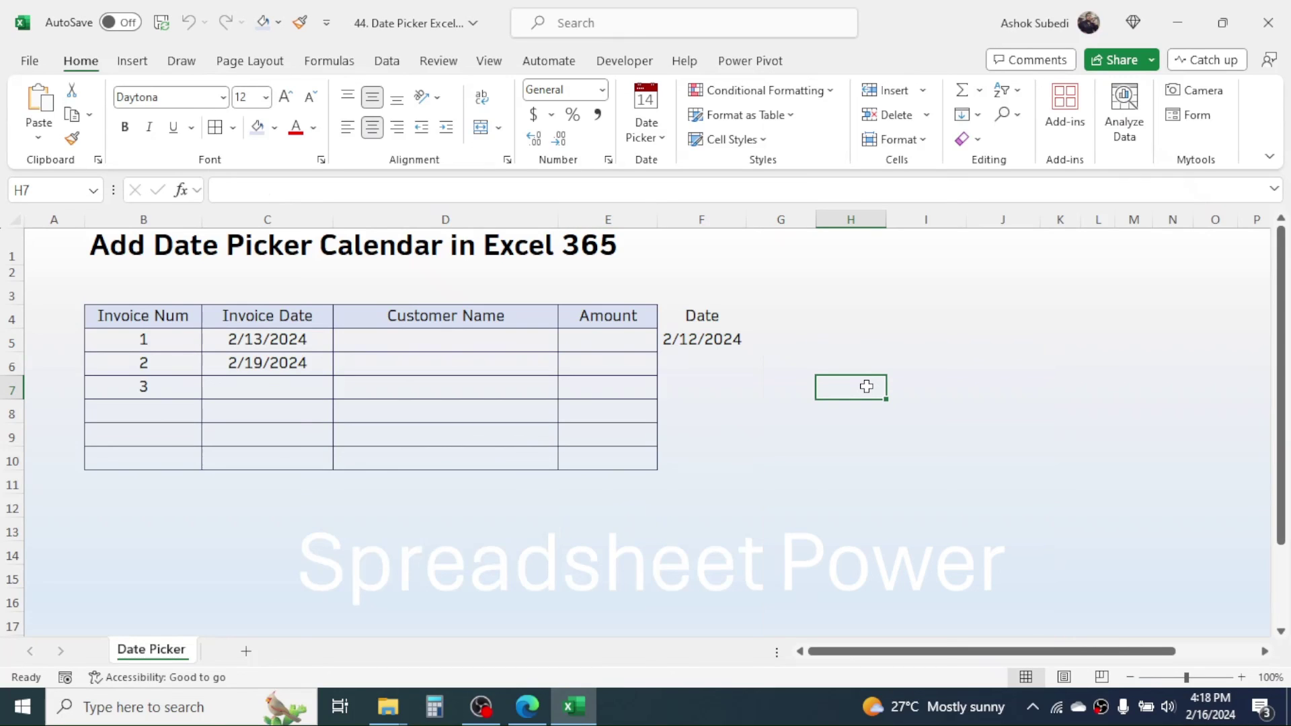